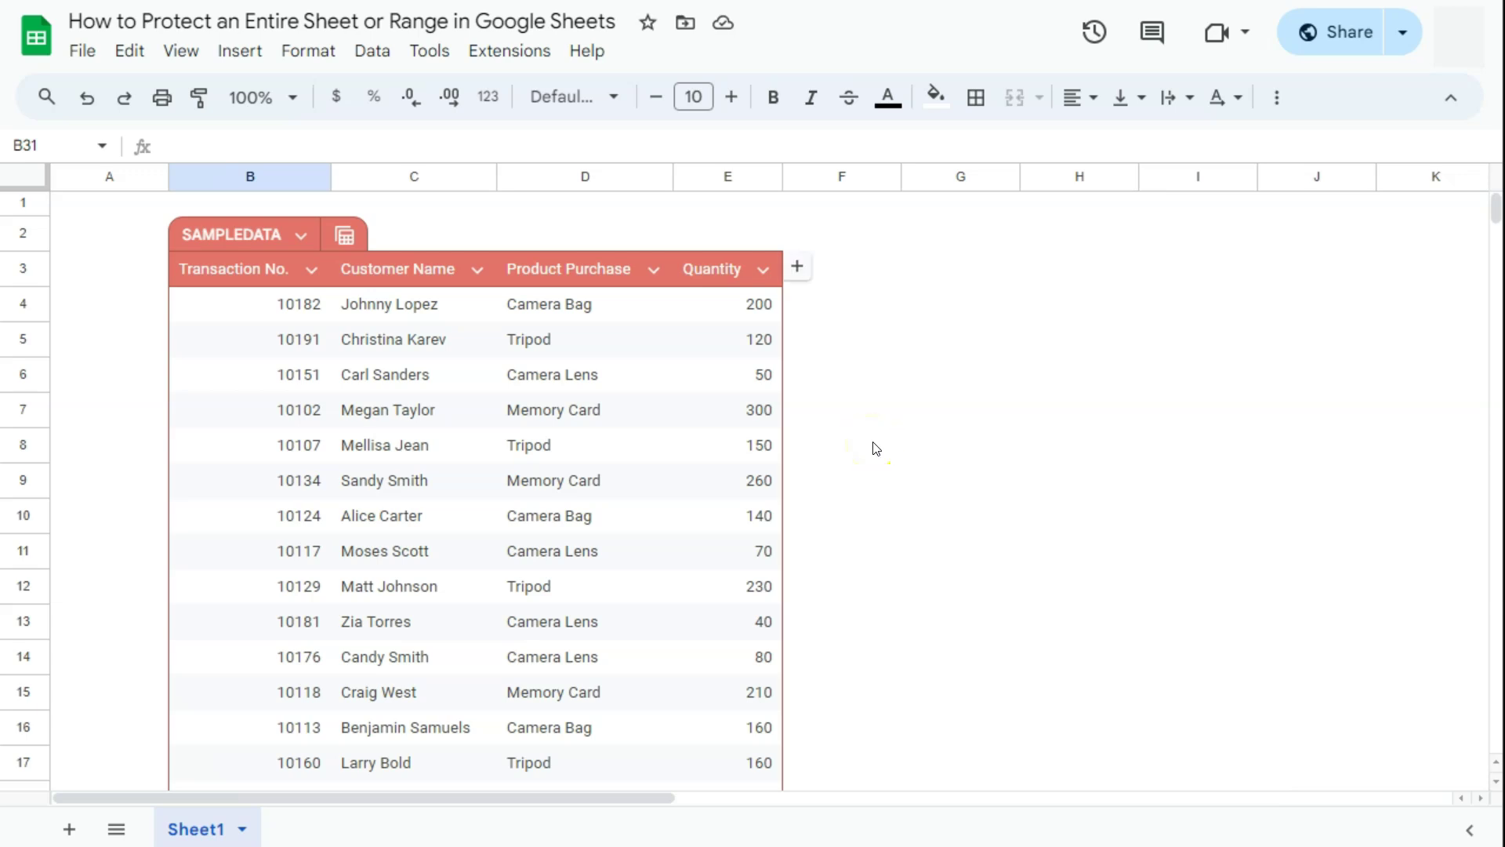
Step: Select the Transaction No. column, B3:B26, and start protecting it as a range
{"action": "left_click_drag", "start_coordinate": [245, 266], "coordinate": [261, 494]}
{"action": "scroll", "coordinate": [262, 437], "scroll_direction": "down", "scroll_amount": 5}
{"action": "scroll", "coordinate": [262, 438], "scroll_direction": "down", "scroll_amount": 1}
{"action": "scroll", "coordinate": [266, 567], "scroll_direction": "up", "scroll_amount": 6}
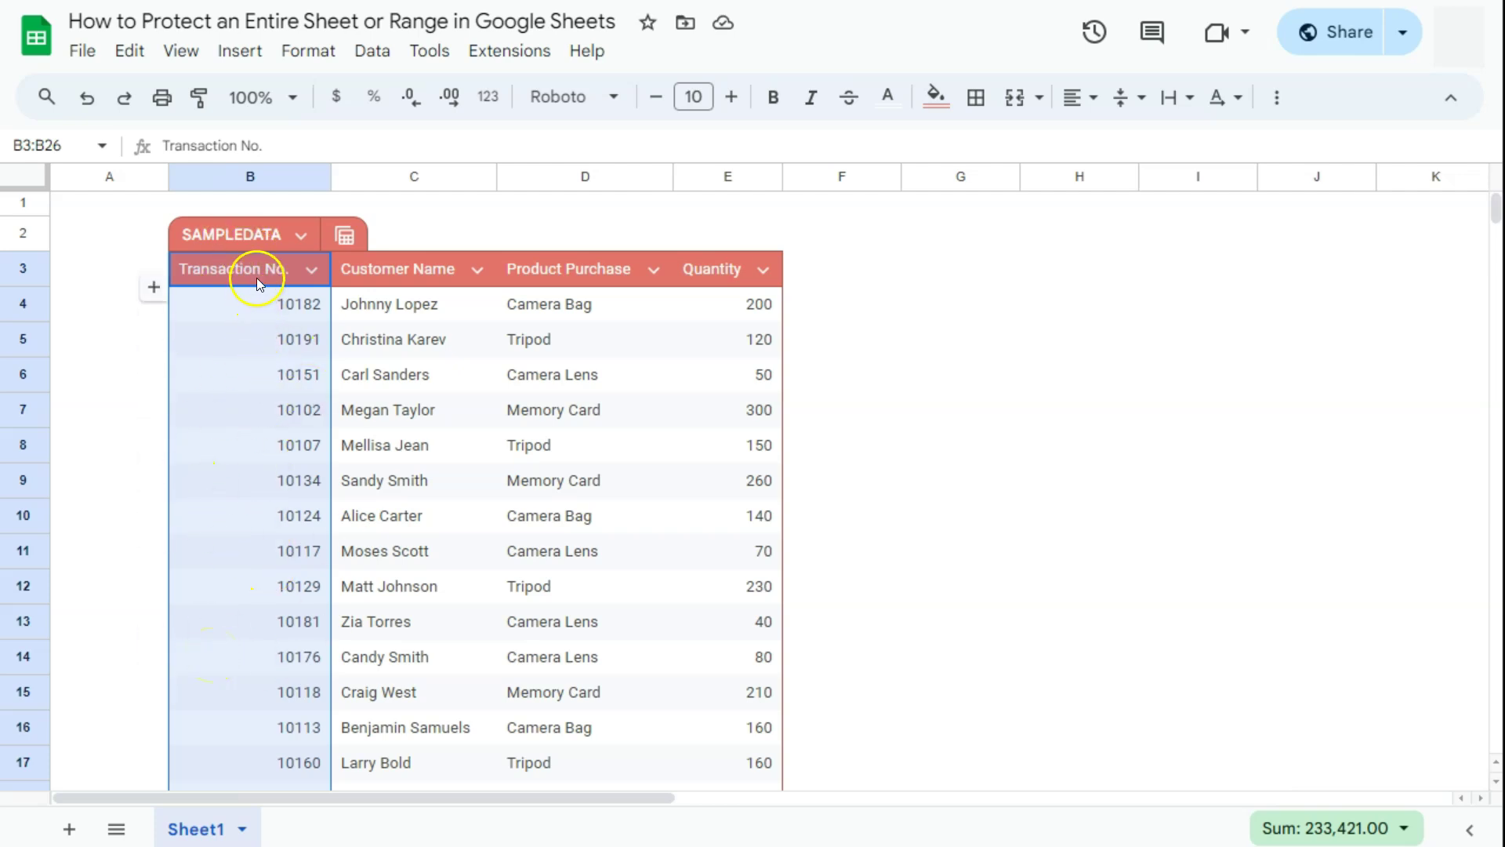
{"action": "right_click", "coordinate": [255, 306]}
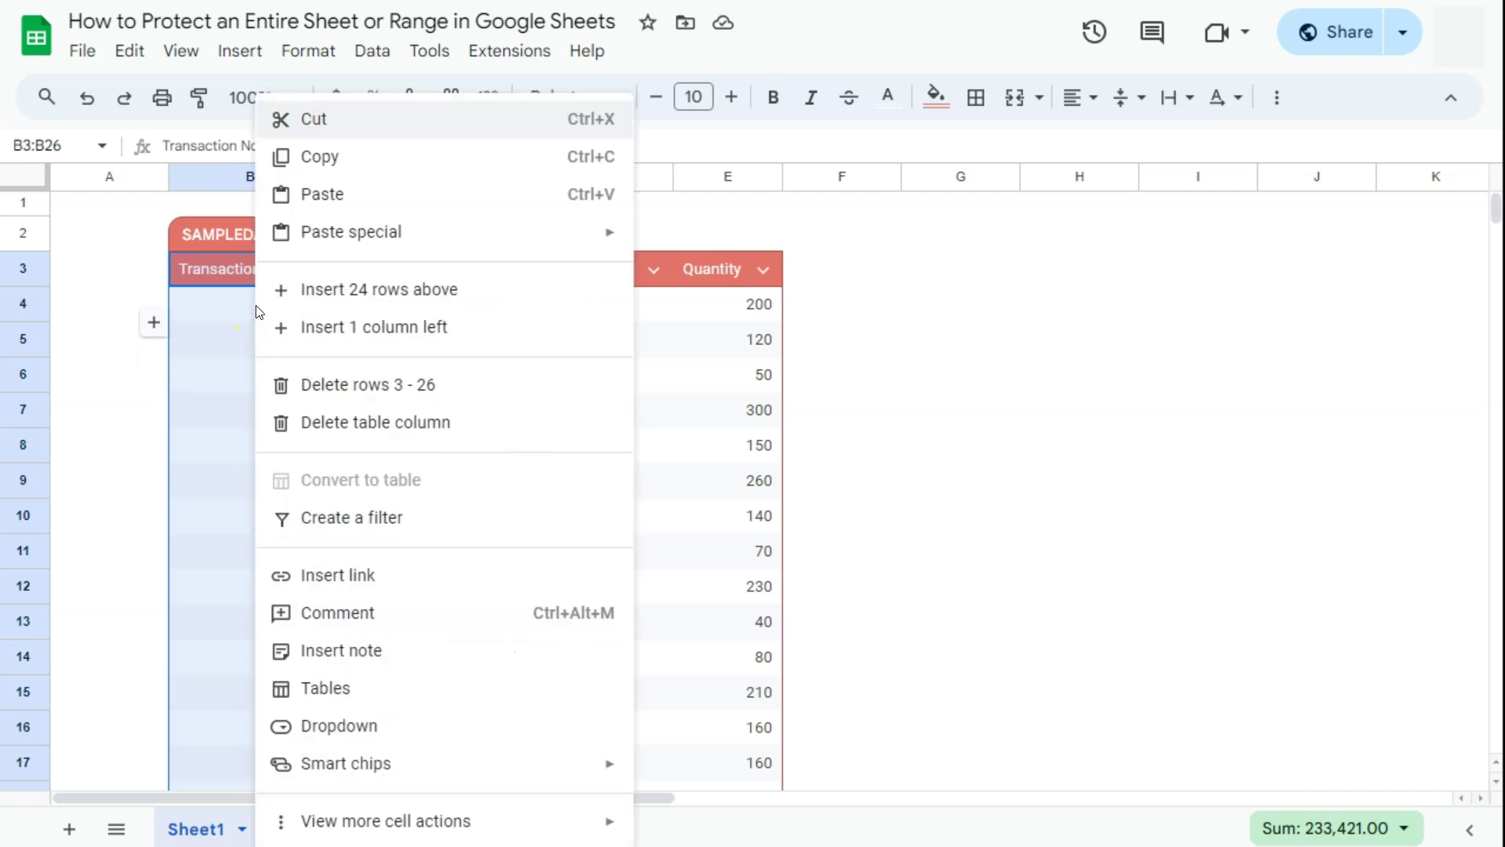
{"action": "left_click", "coordinate": [370, 823]}
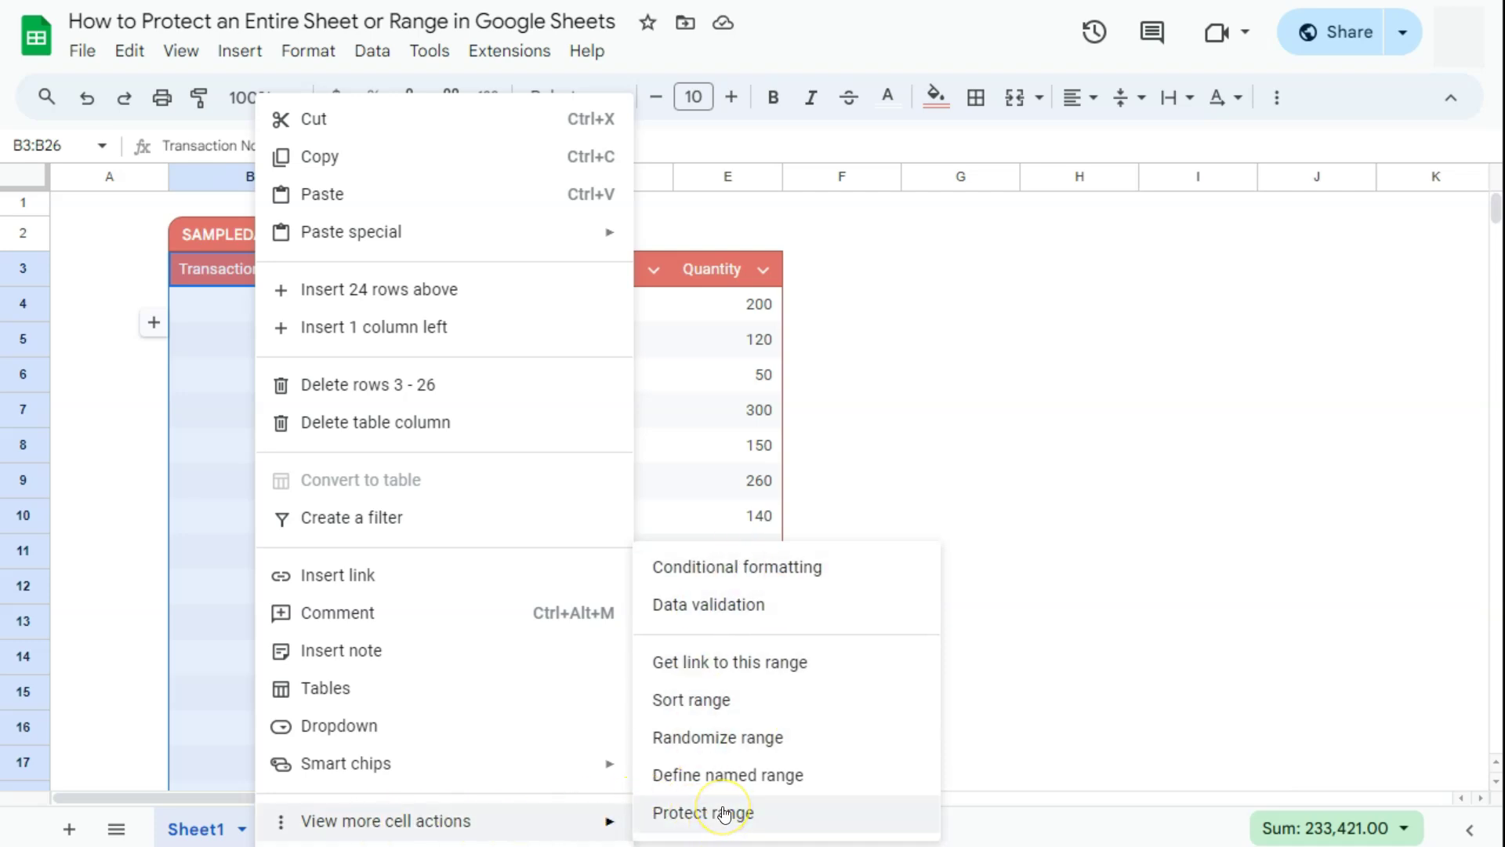
{"action": "left_click", "coordinate": [787, 817]}
{"action": "left_click", "coordinate": [787, 817]}
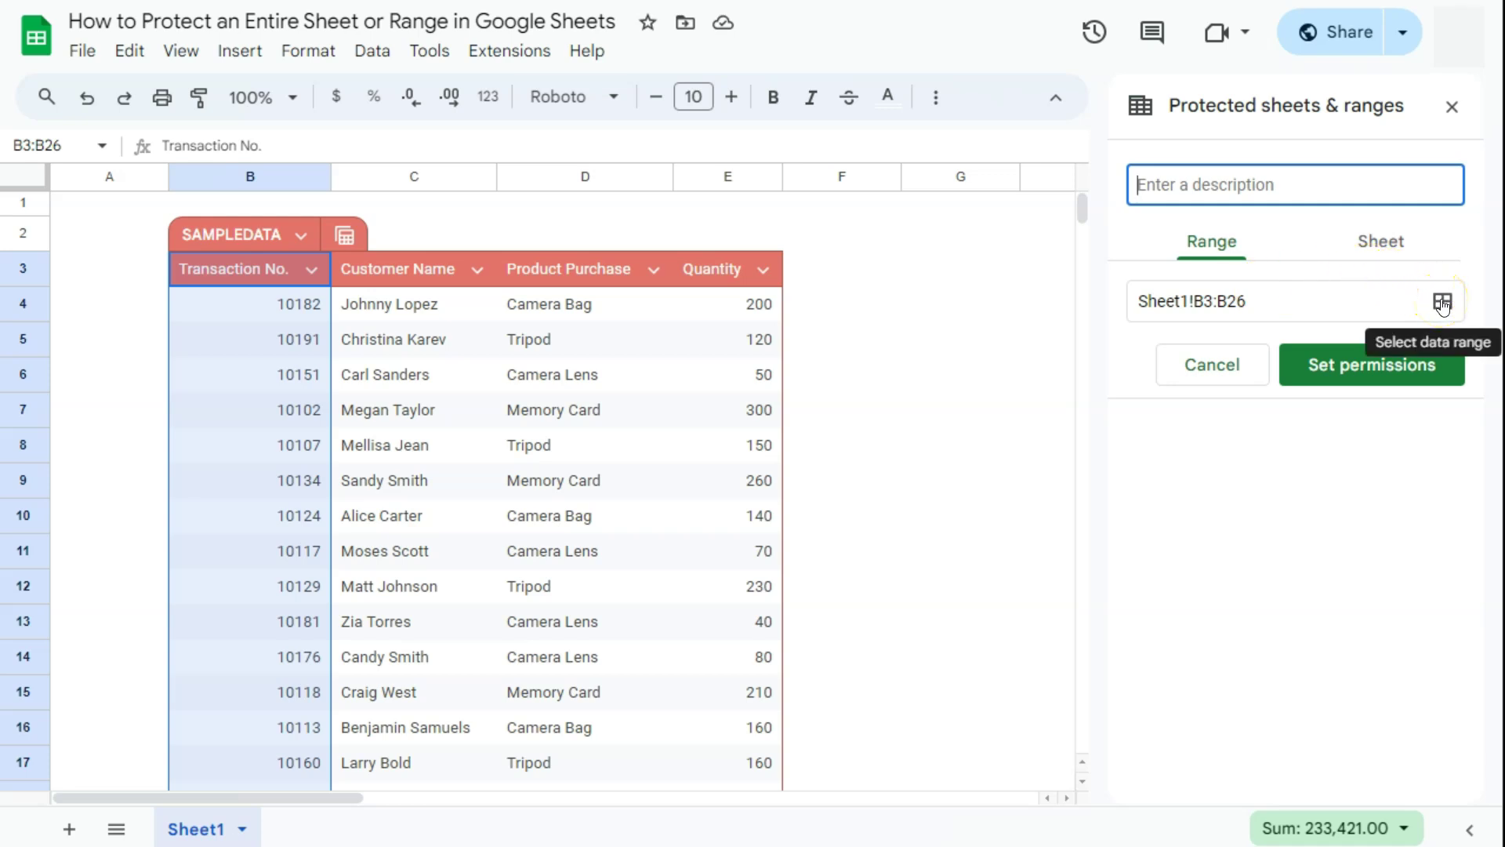
Step: Set the permissions of range Sheet1!B3:B26 to show a warning when editing it, and save them
{"action": "left_click", "coordinate": [1370, 370]}
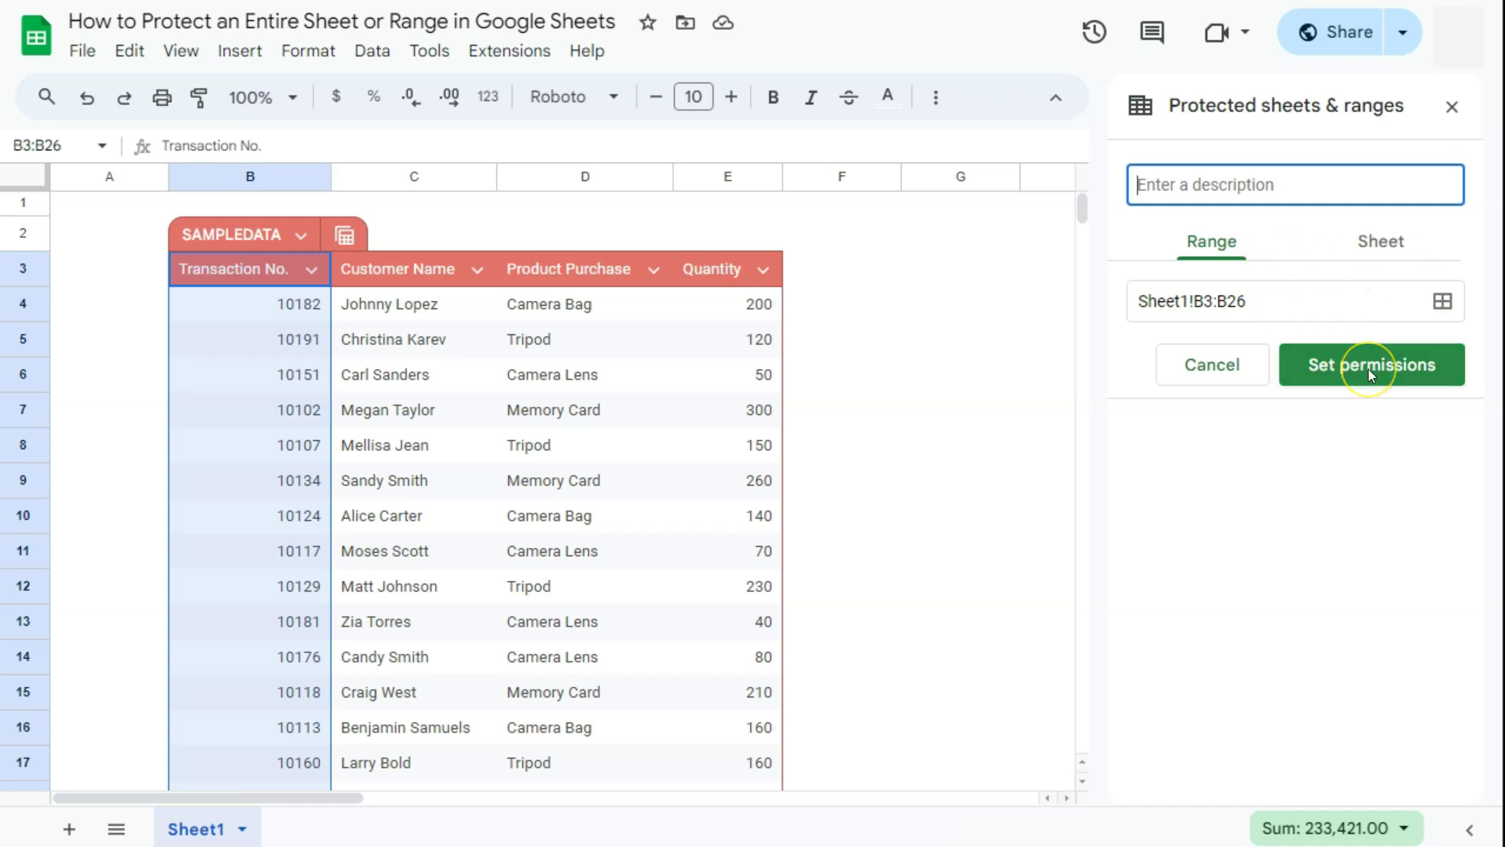
{"action": "left_click", "coordinate": [1369, 370]}
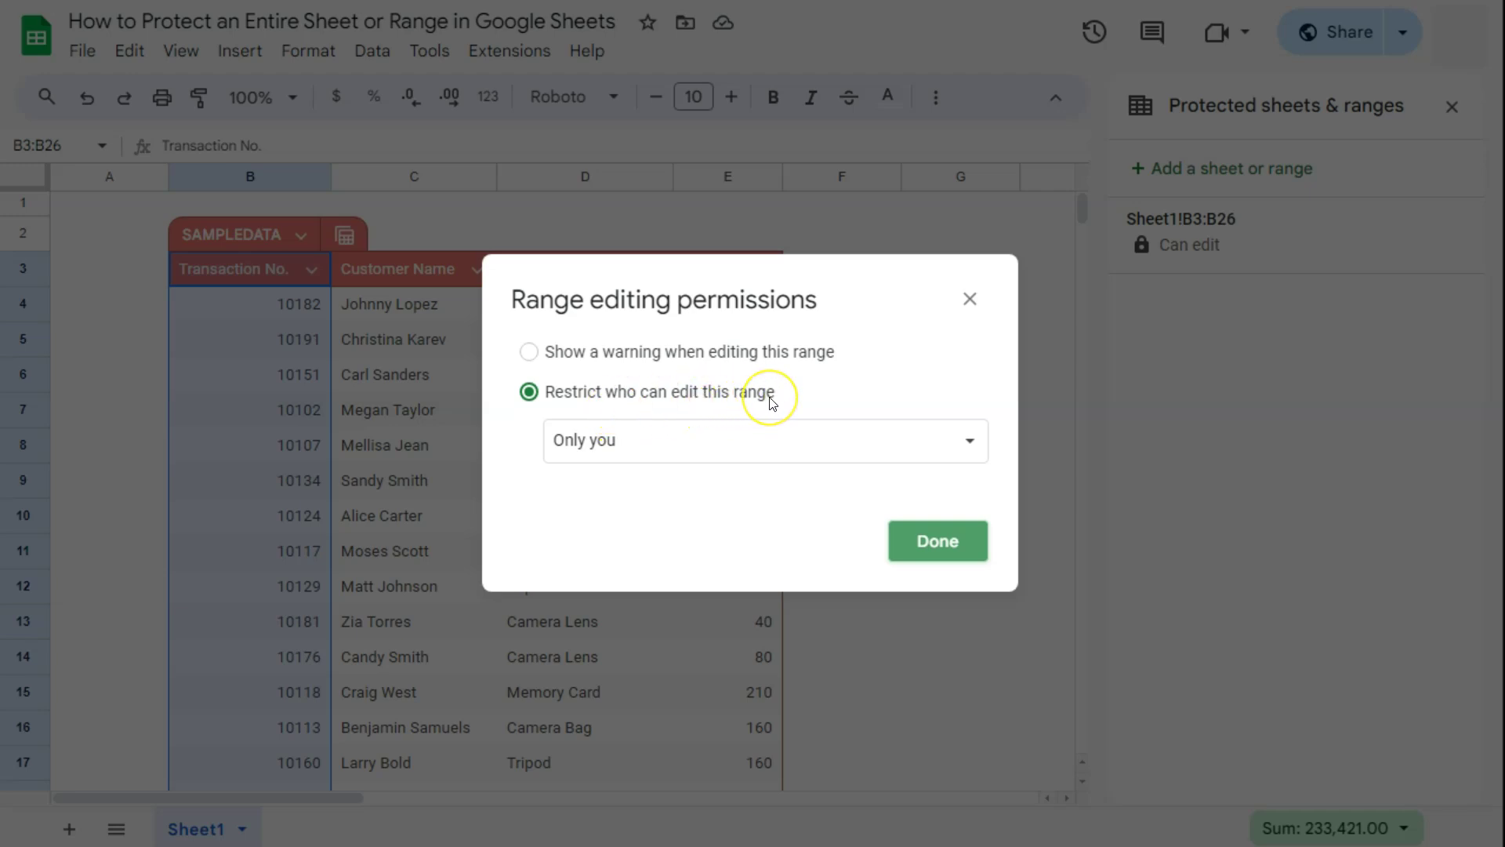
{"action": "left_click", "coordinate": [531, 353]}
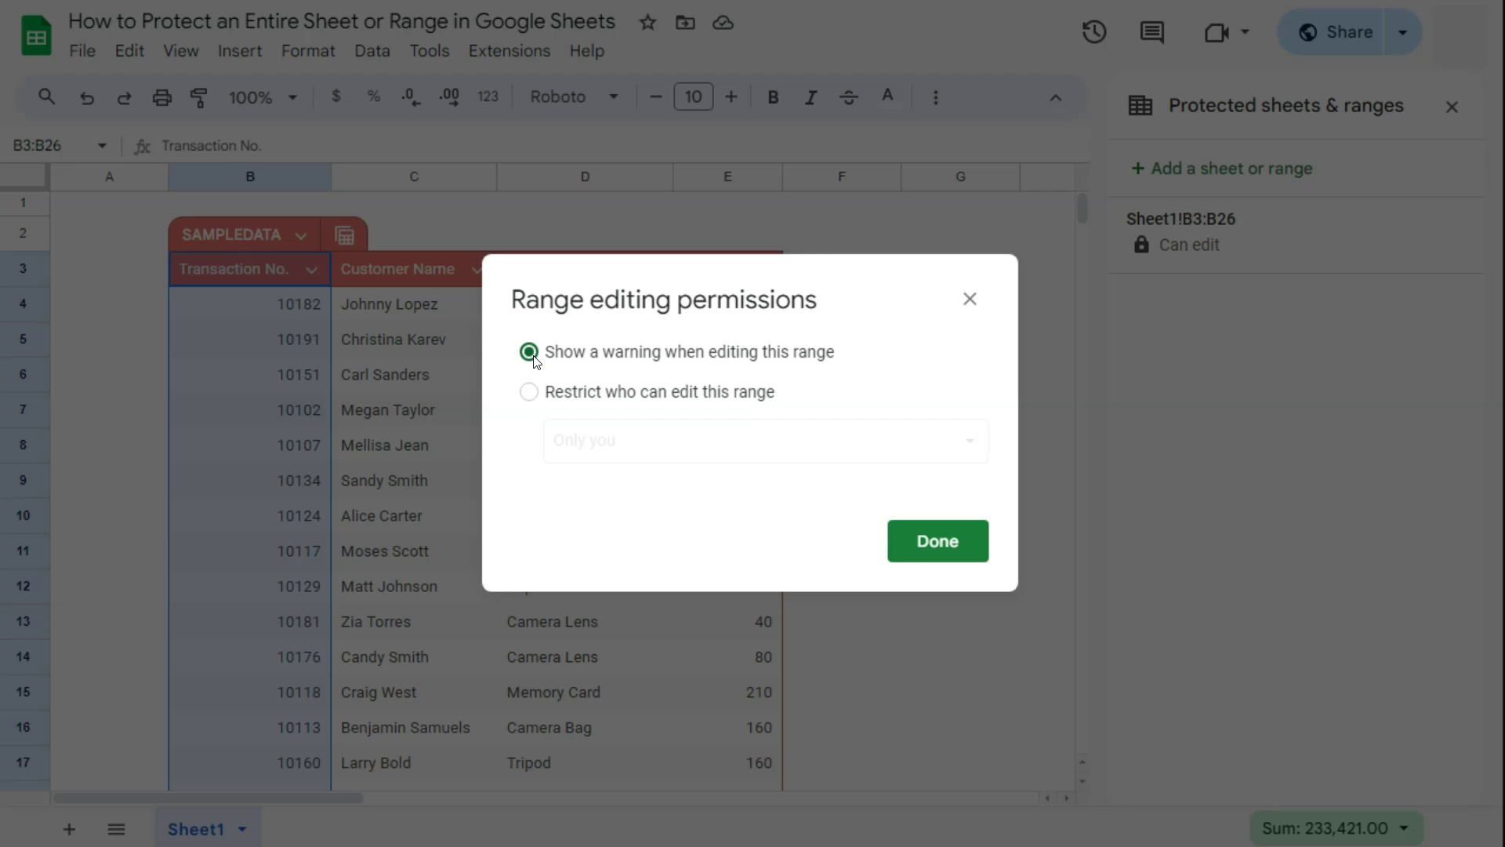
{"action": "left_click", "coordinate": [939, 539]}
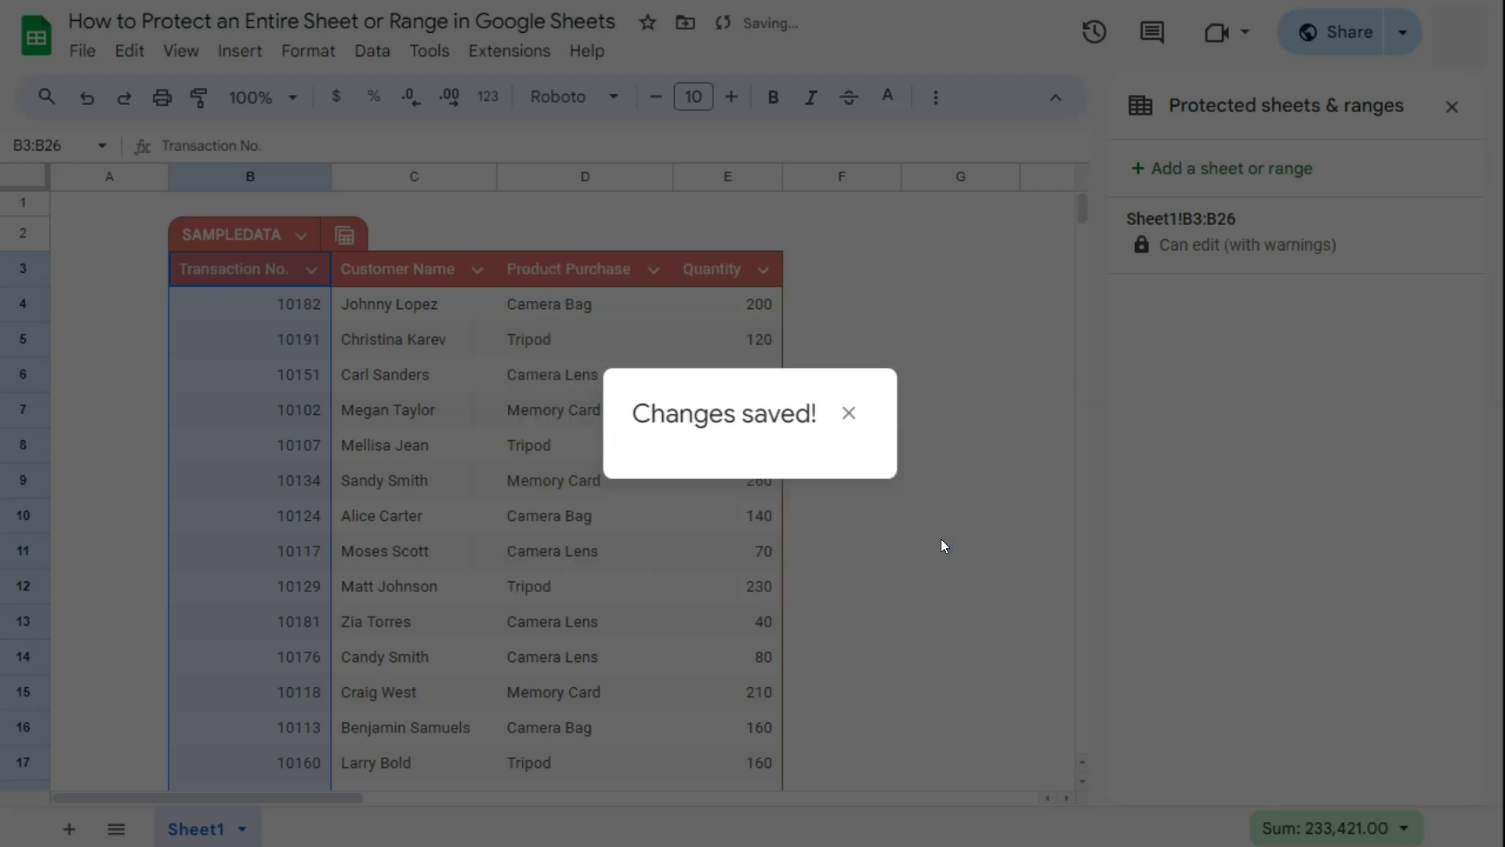
Step: Test the warning by trying to re-enter 10182 in cell B4, then cancel the edit
{"action": "left_click", "coordinate": [296, 303]}
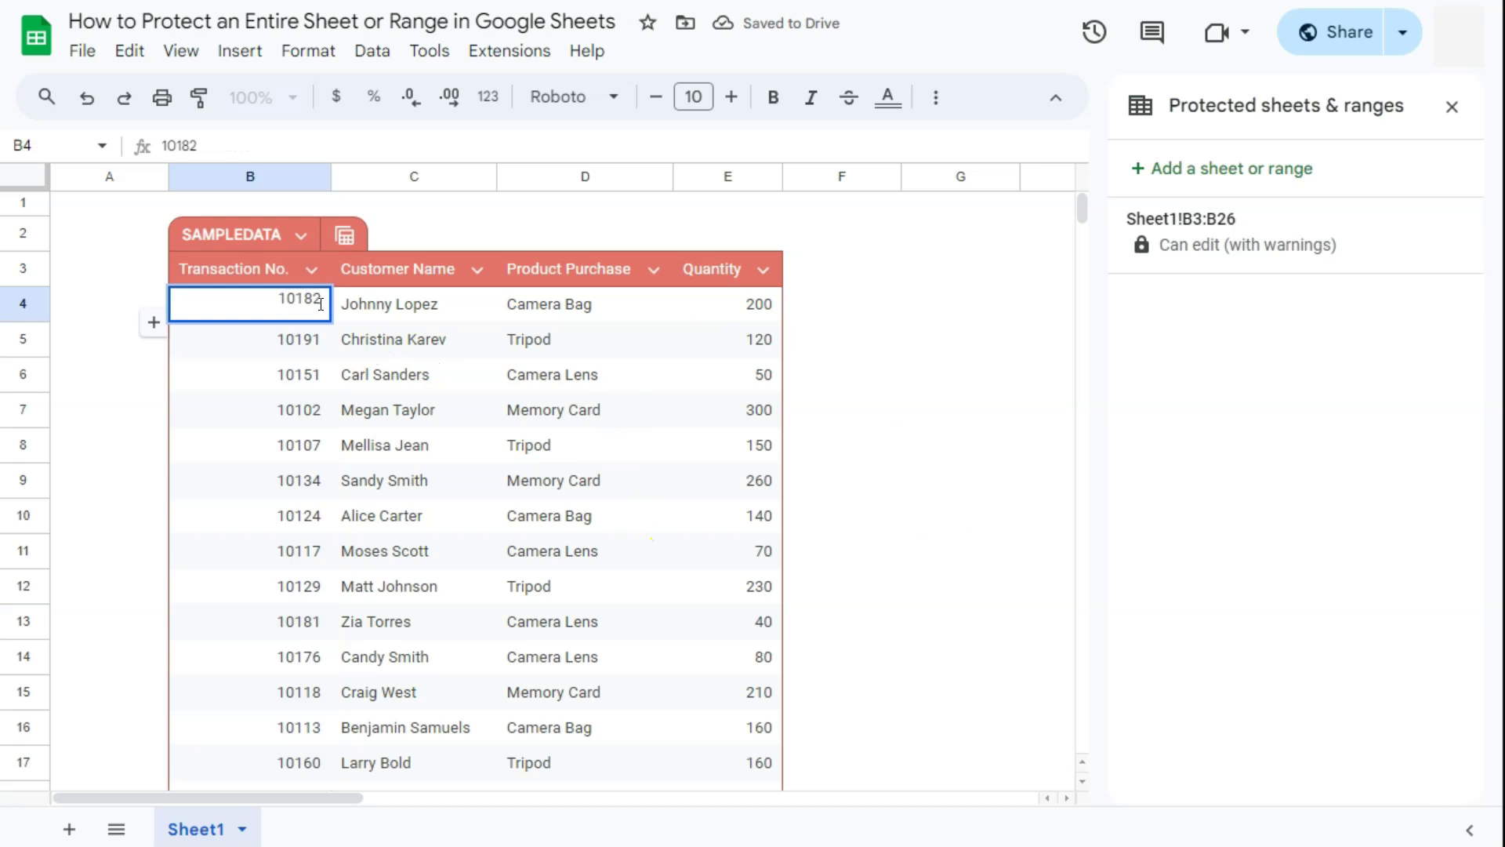
{"action": "key", "text": "BackSpace"}
{"action": "type", "text": "2"}
{"action": "key", "text": "Return"}
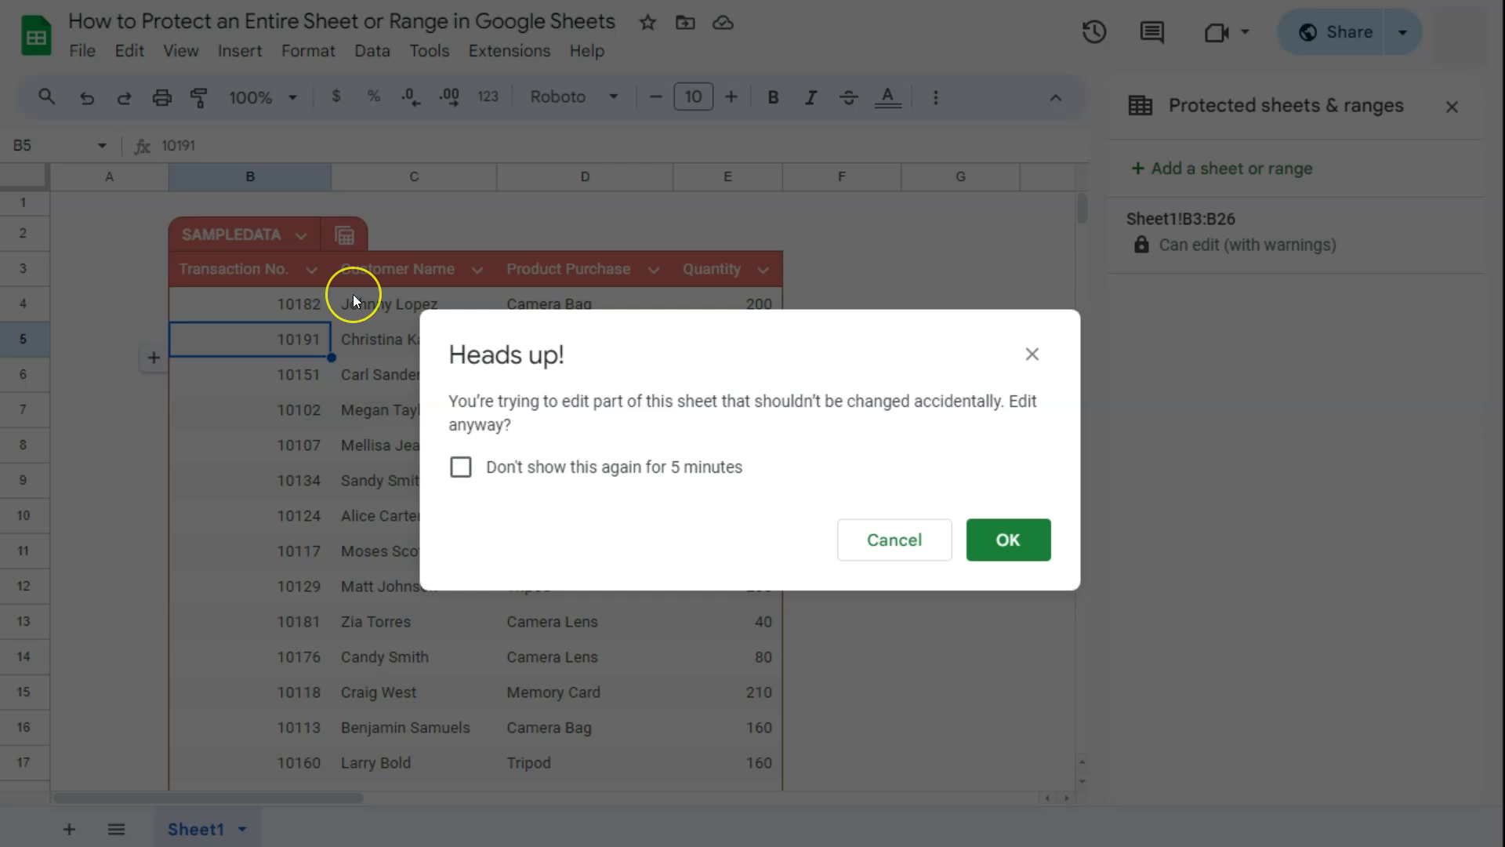
{"action": "left_click", "coordinate": [918, 538]}
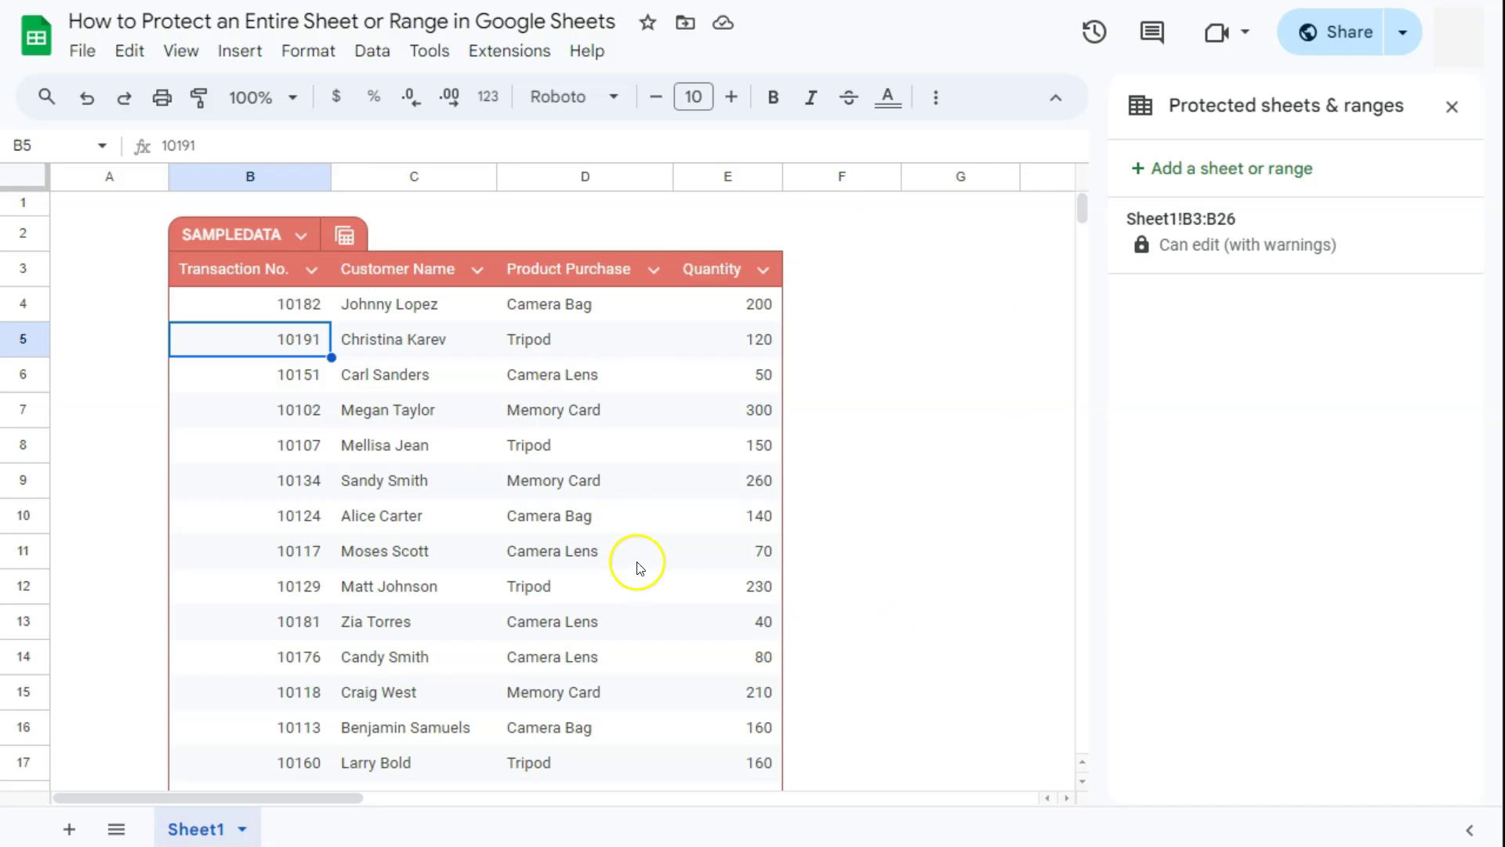
Step: Open the protected range Sheet1!B3:B26 and enter the description "Final Transaction Numbers"
{"action": "left_click", "coordinate": [1167, 265]}
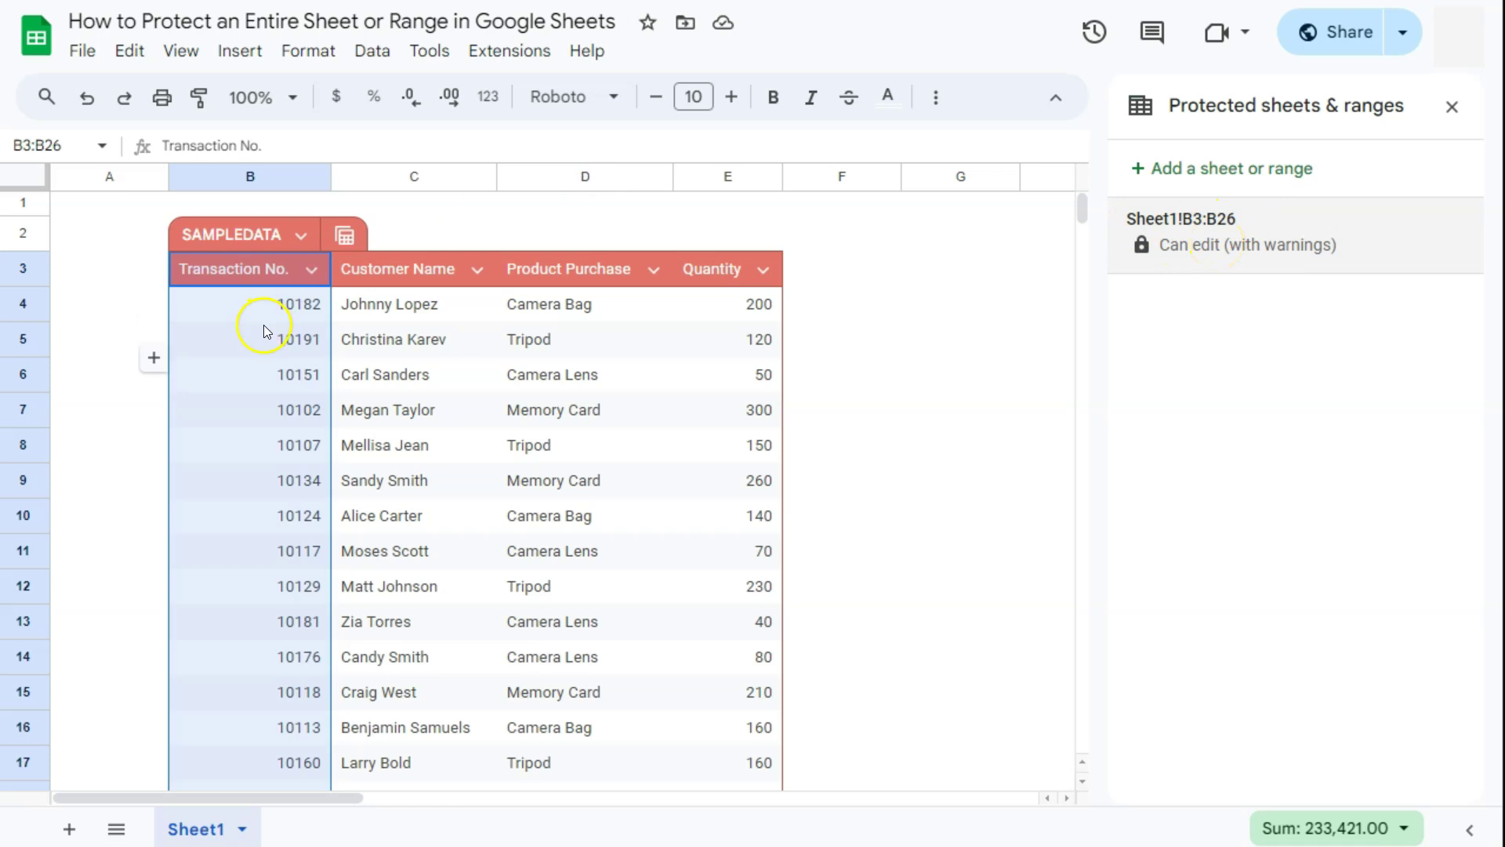
{"action": "left_click", "coordinate": [1193, 245]}
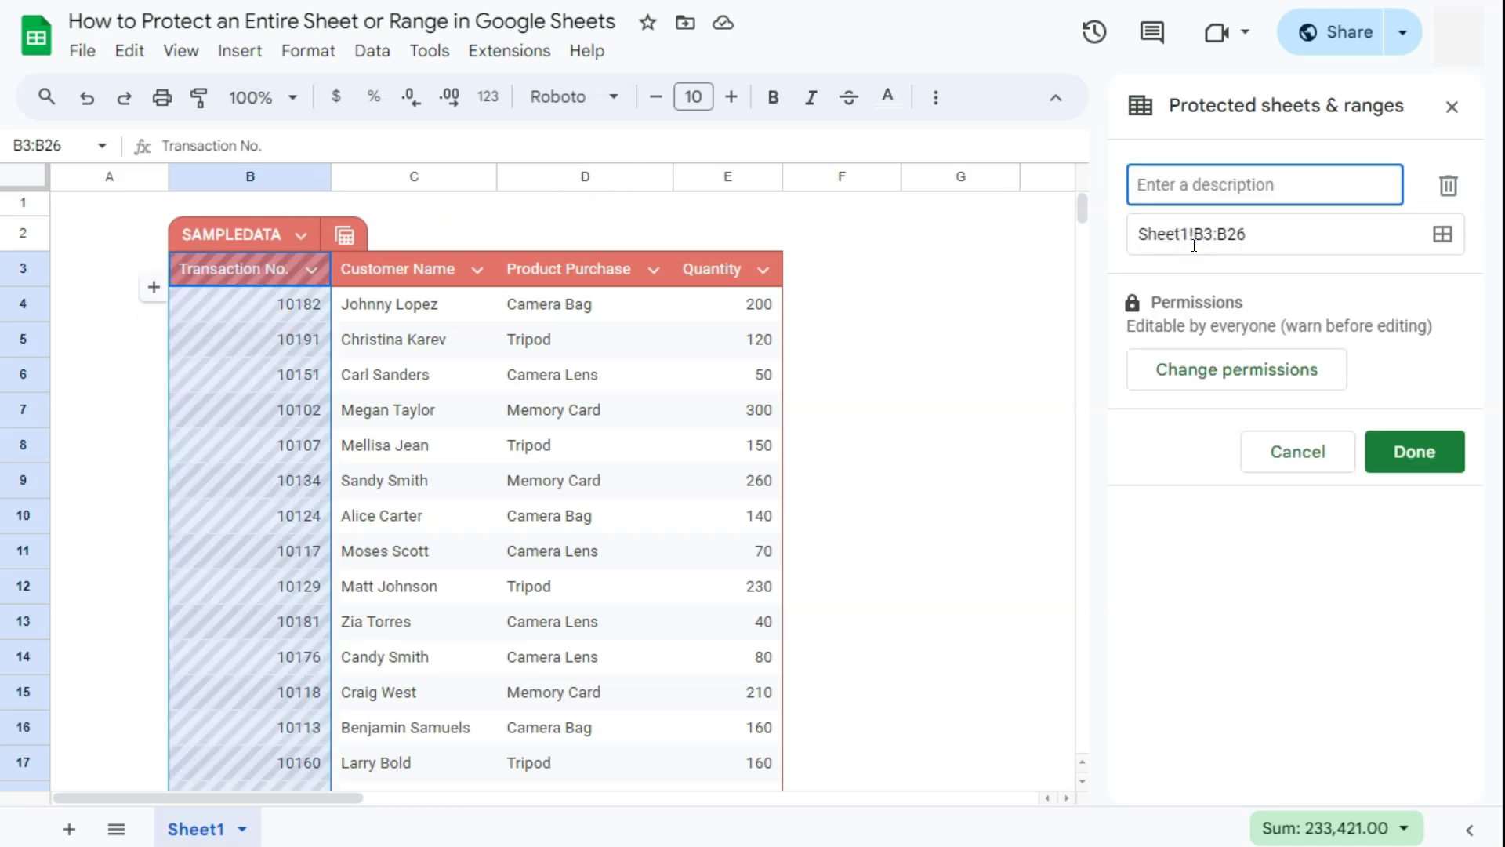
{"action": "left_click", "coordinate": [1185, 190]}
{"action": "type", "text": "Final Transaction Numbers"}
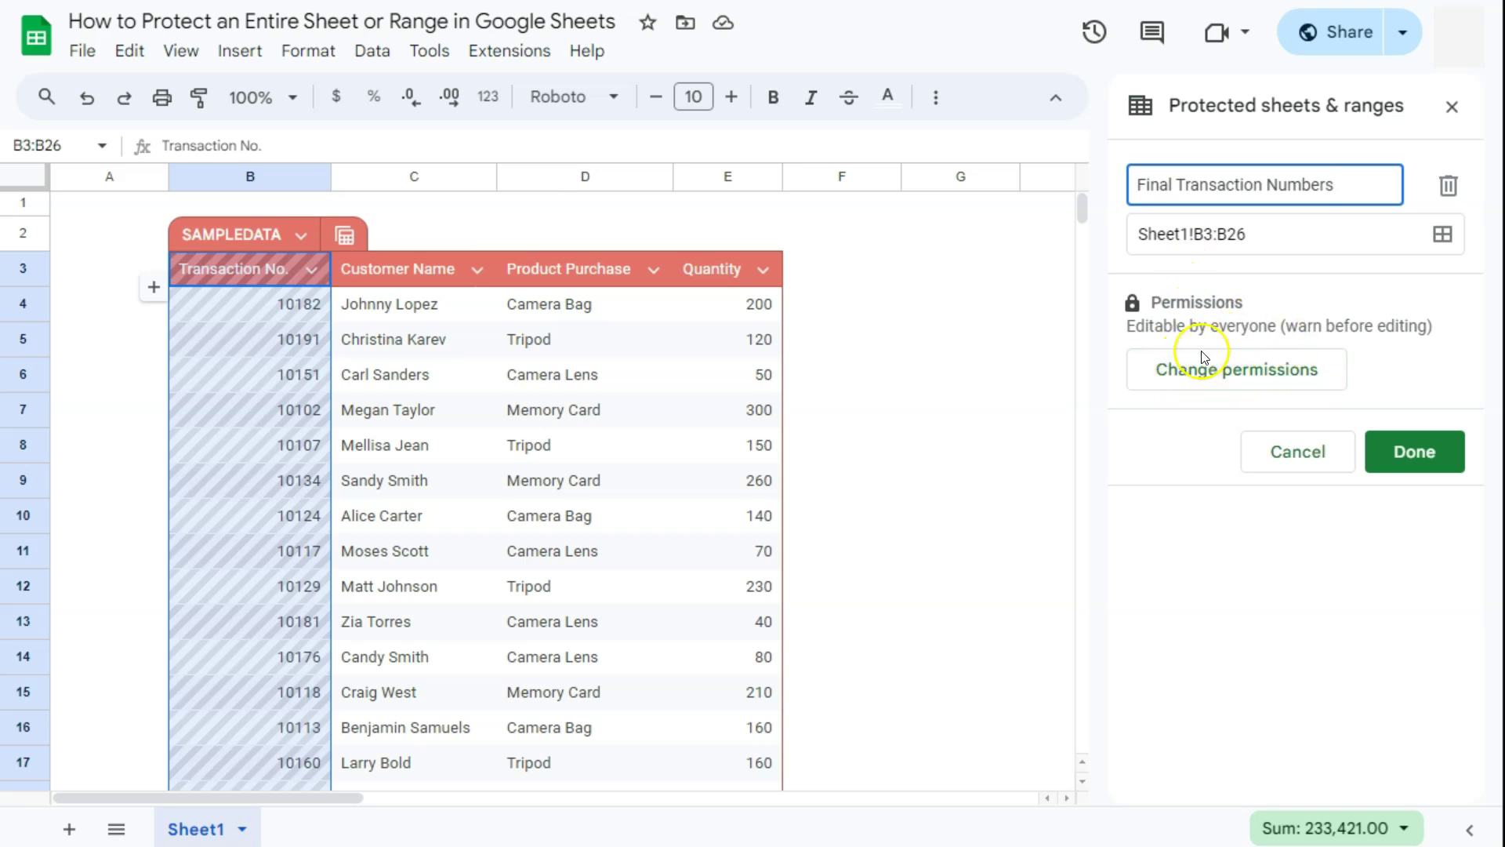
Step: Change the range's permissions to restrict editing to "Only you" and save the protection
{"action": "left_click", "coordinate": [1220, 373]}
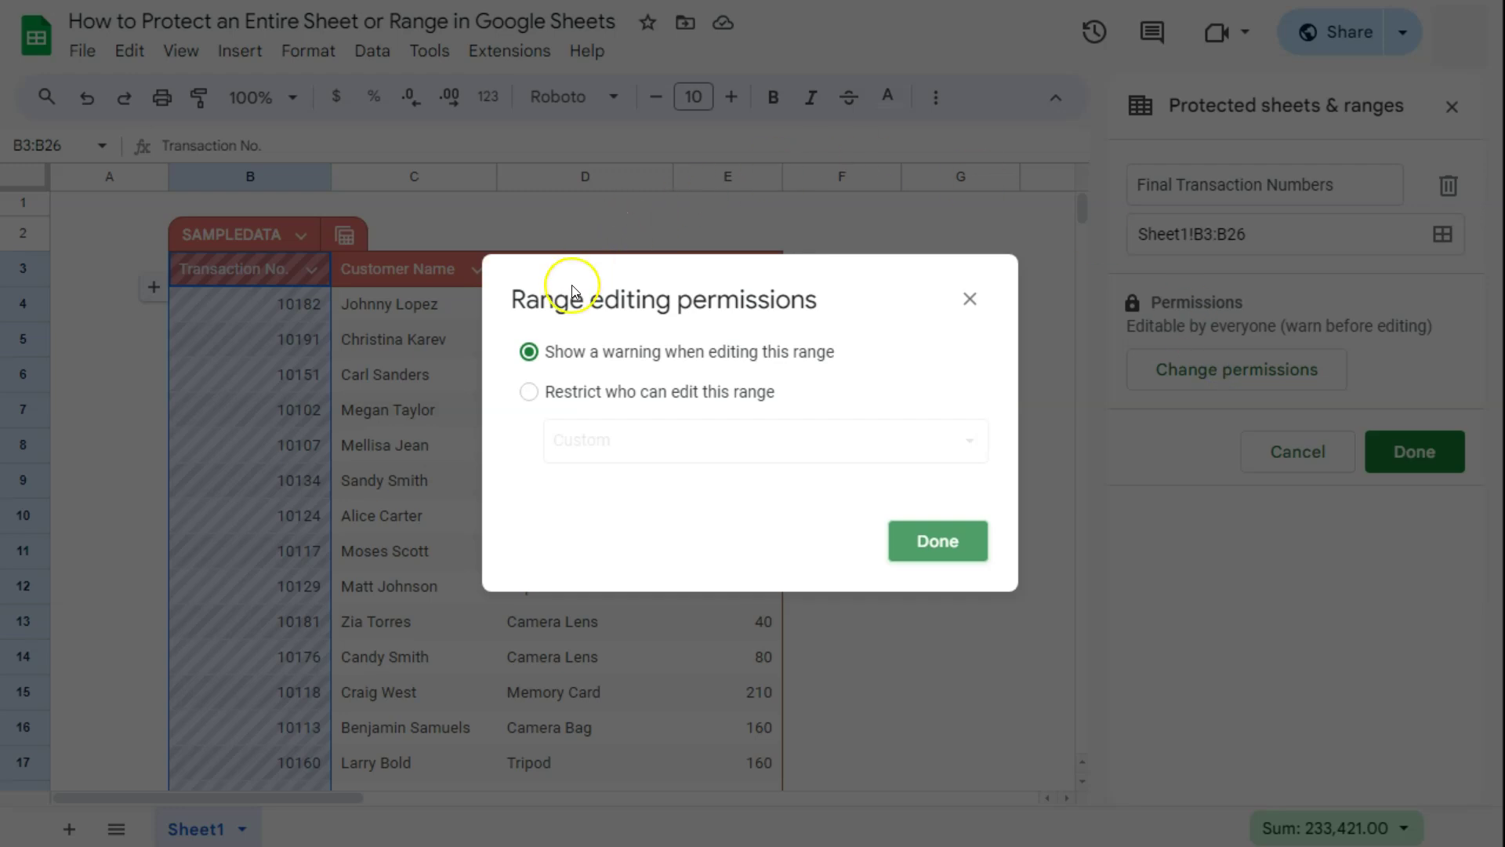
{"action": "left_click", "coordinate": [530, 392]}
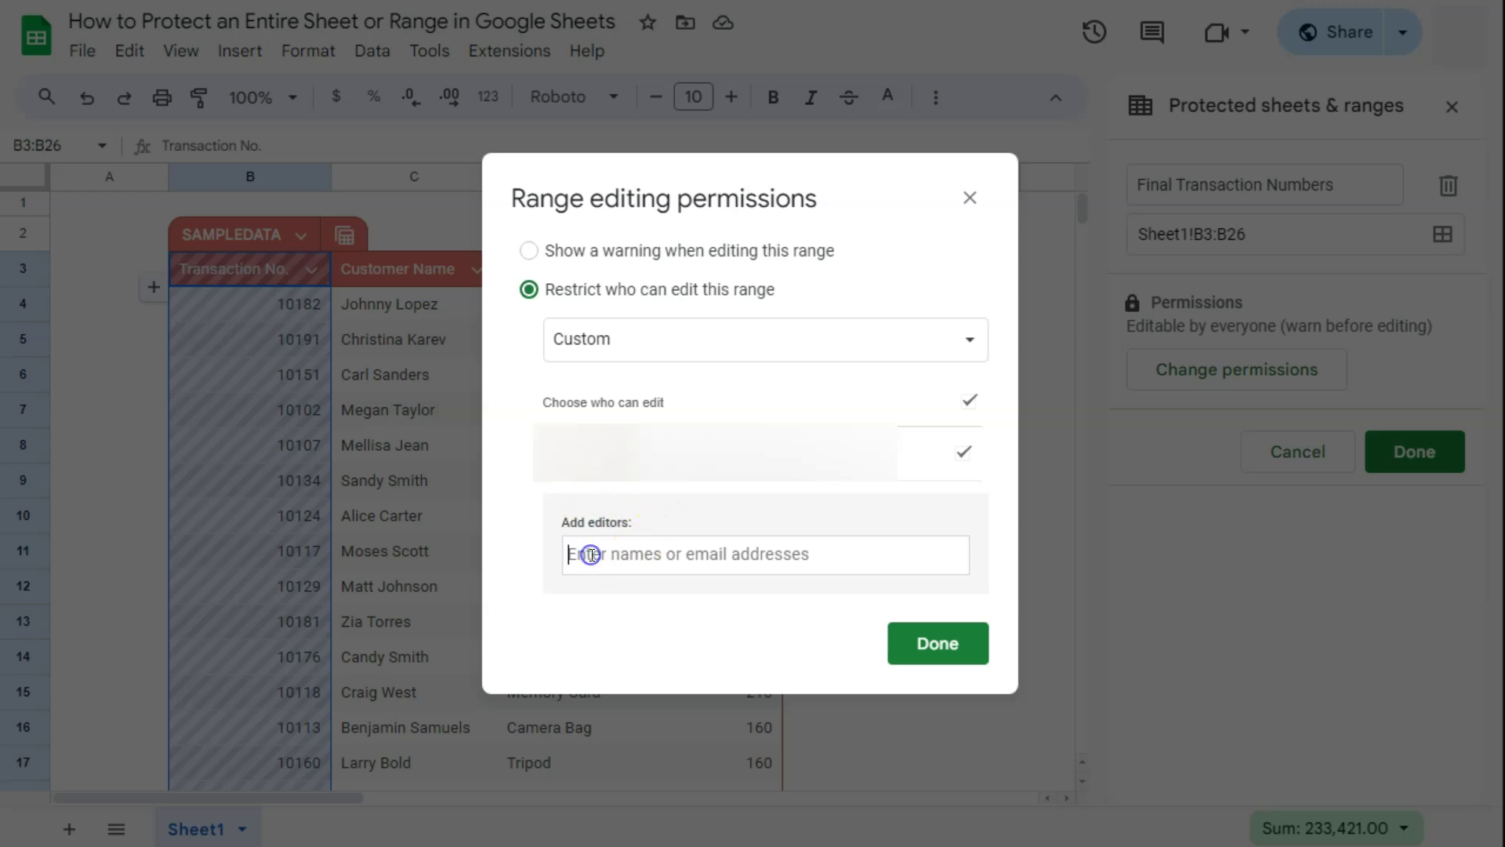
{"action": "left_click", "coordinate": [678, 560]}
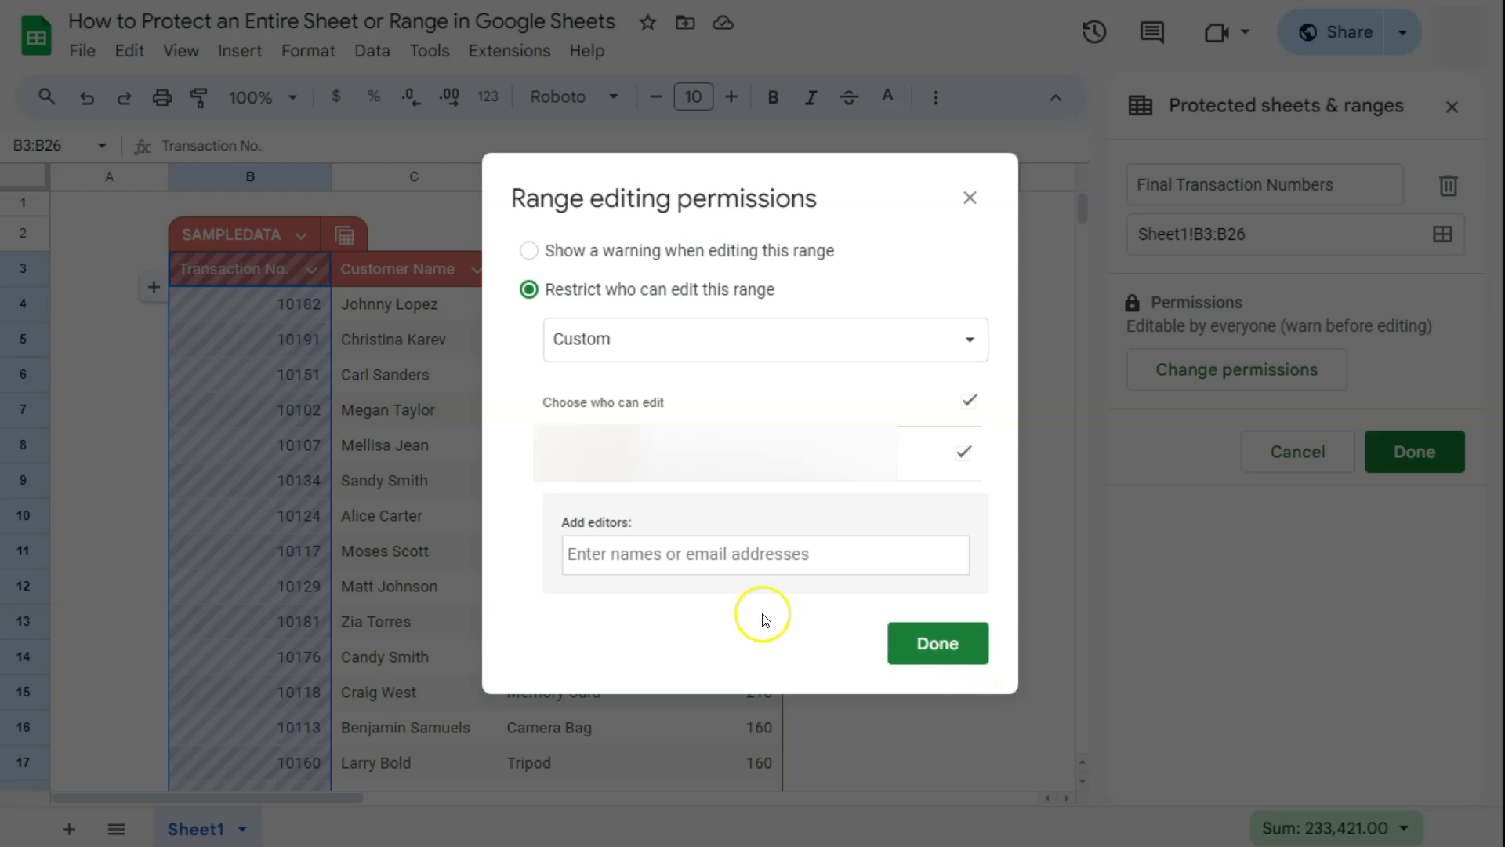
{"action": "left_click", "coordinate": [610, 345]}
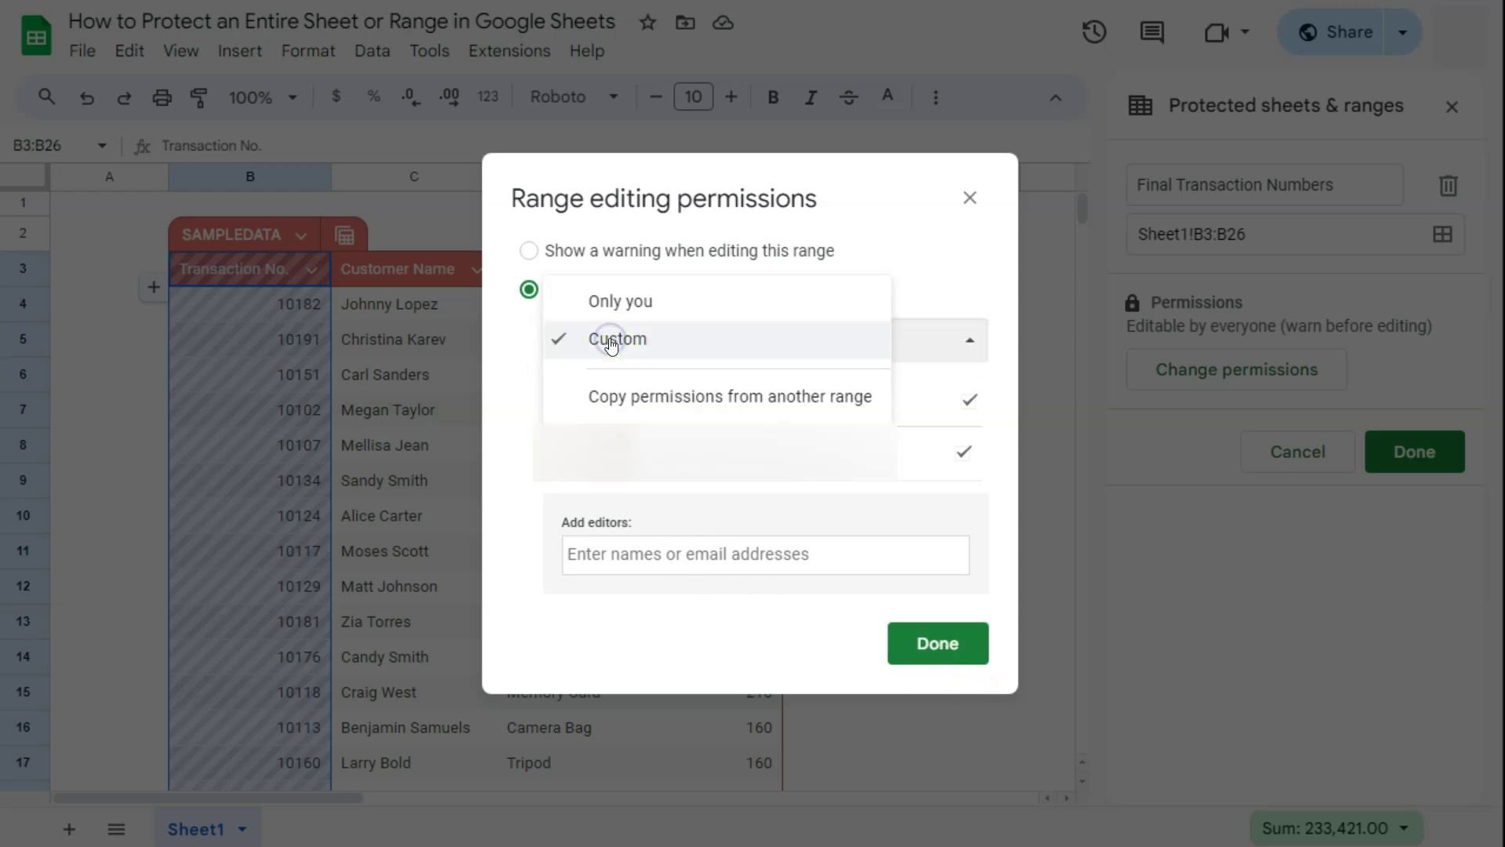
{"action": "left_click", "coordinate": [605, 301]}
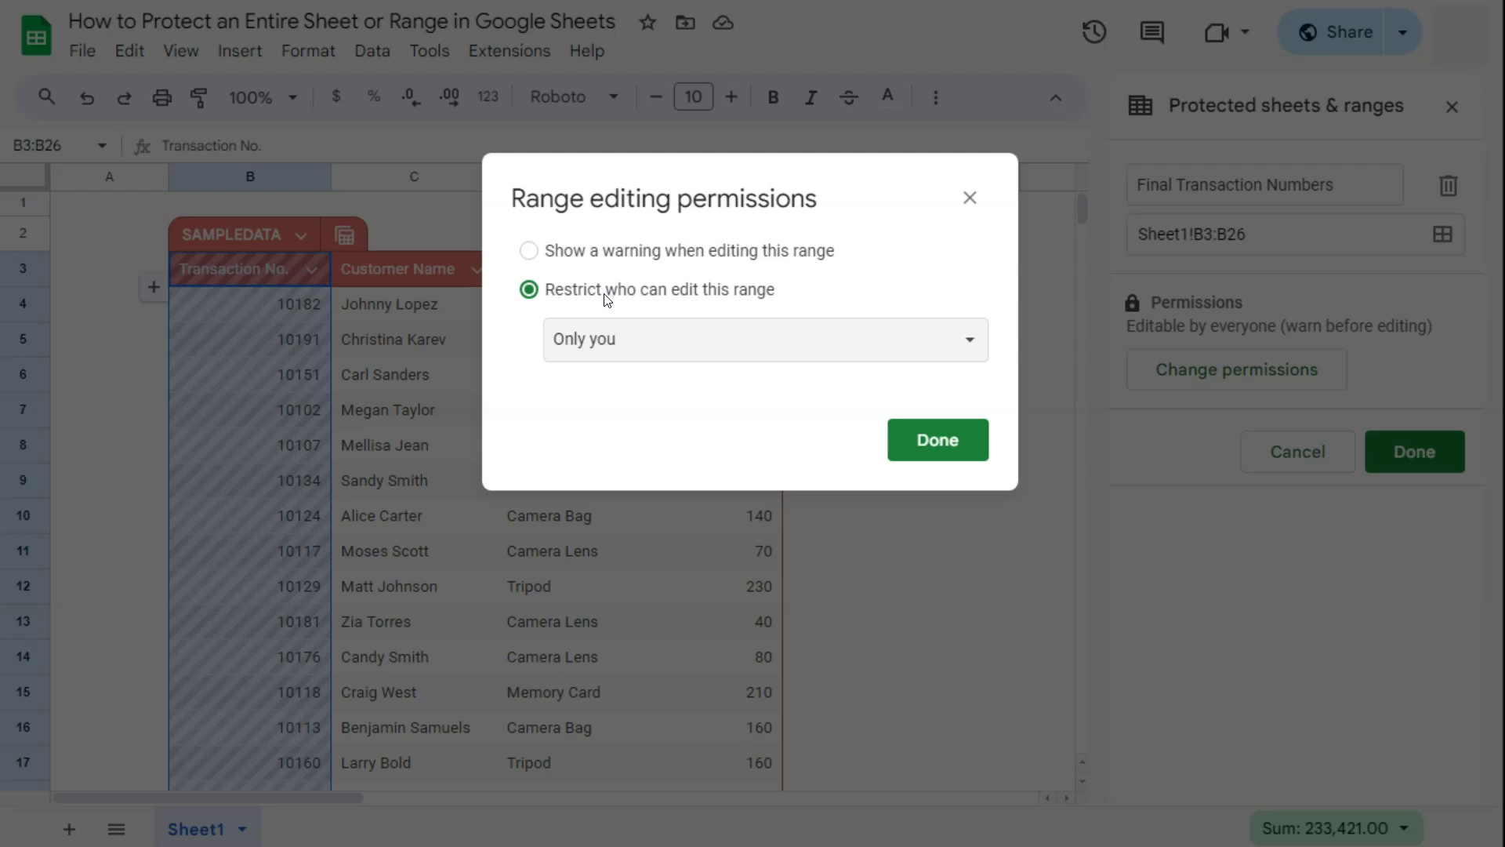
{"action": "left_click", "coordinate": [928, 439]}
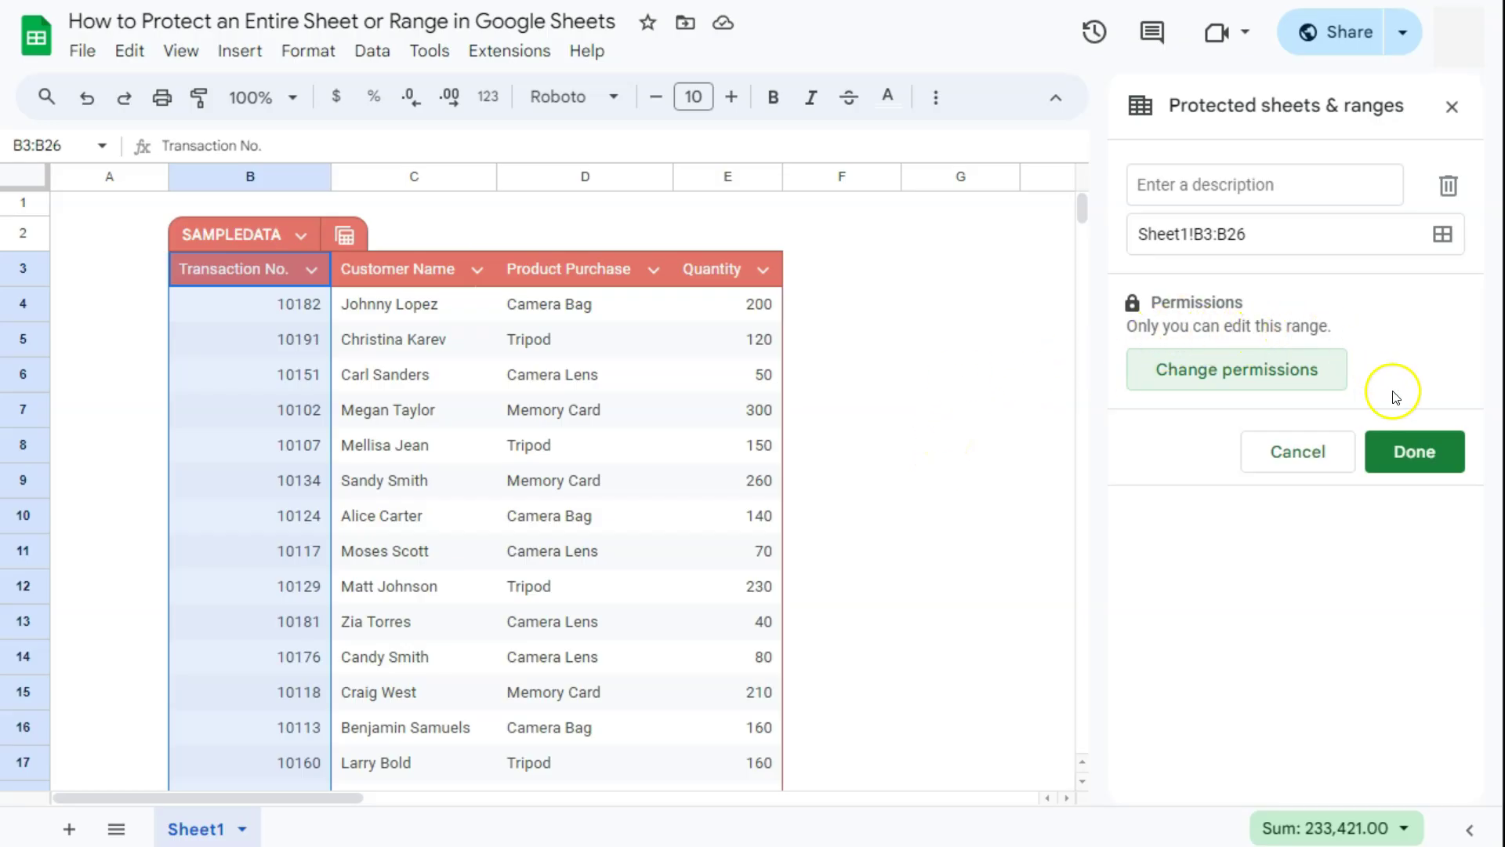
{"action": "left_click", "coordinate": [1411, 450]}
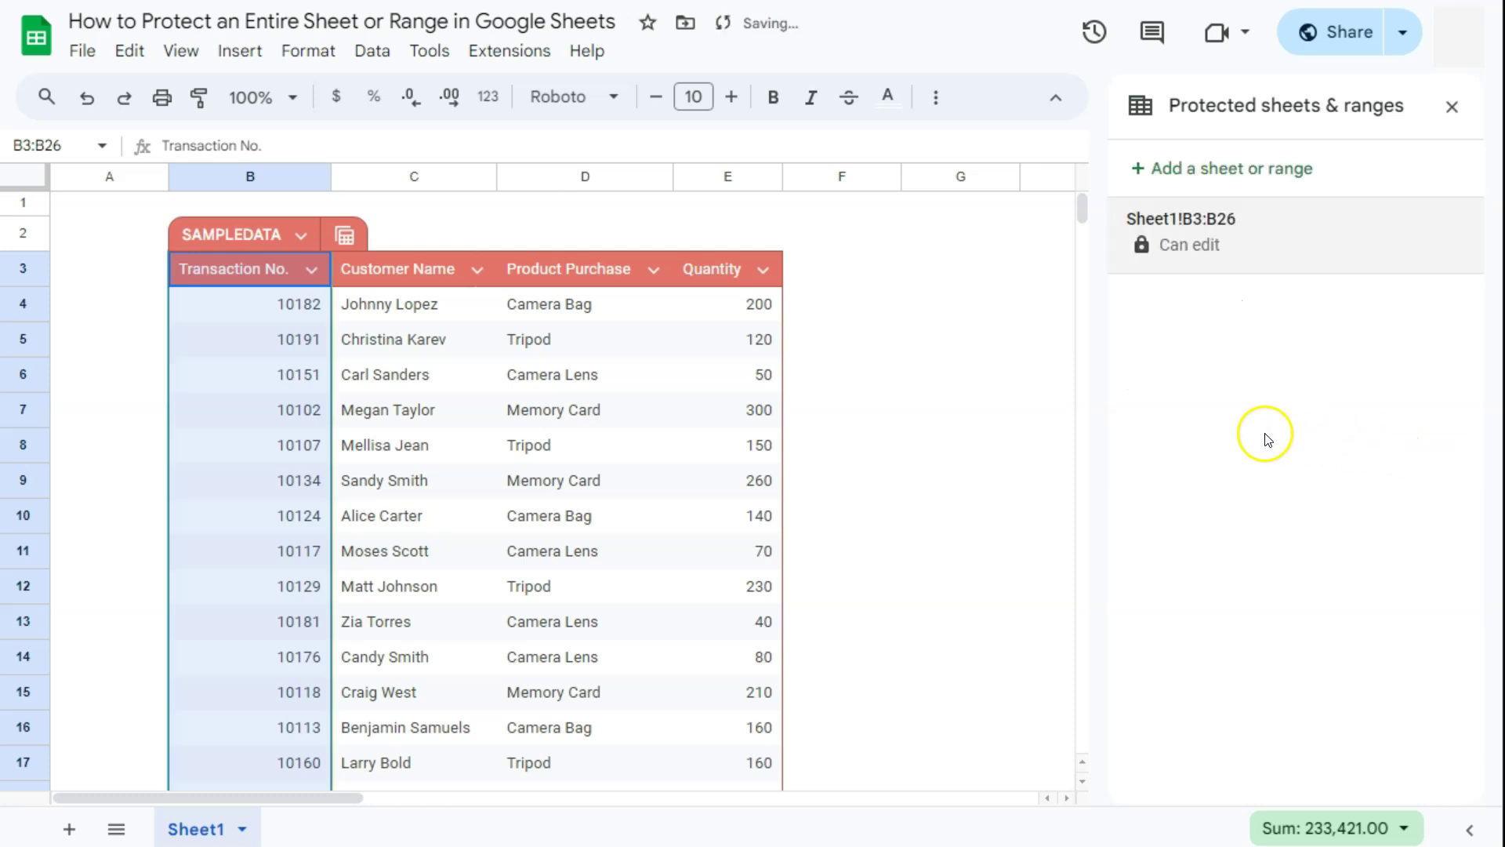
Step: Reopen the protected range B3:B26 and save it with the description "Final Transaction Numbers"
{"action": "left_click", "coordinate": [1183, 247]}
{"action": "left_click", "coordinate": [1170, 186]}
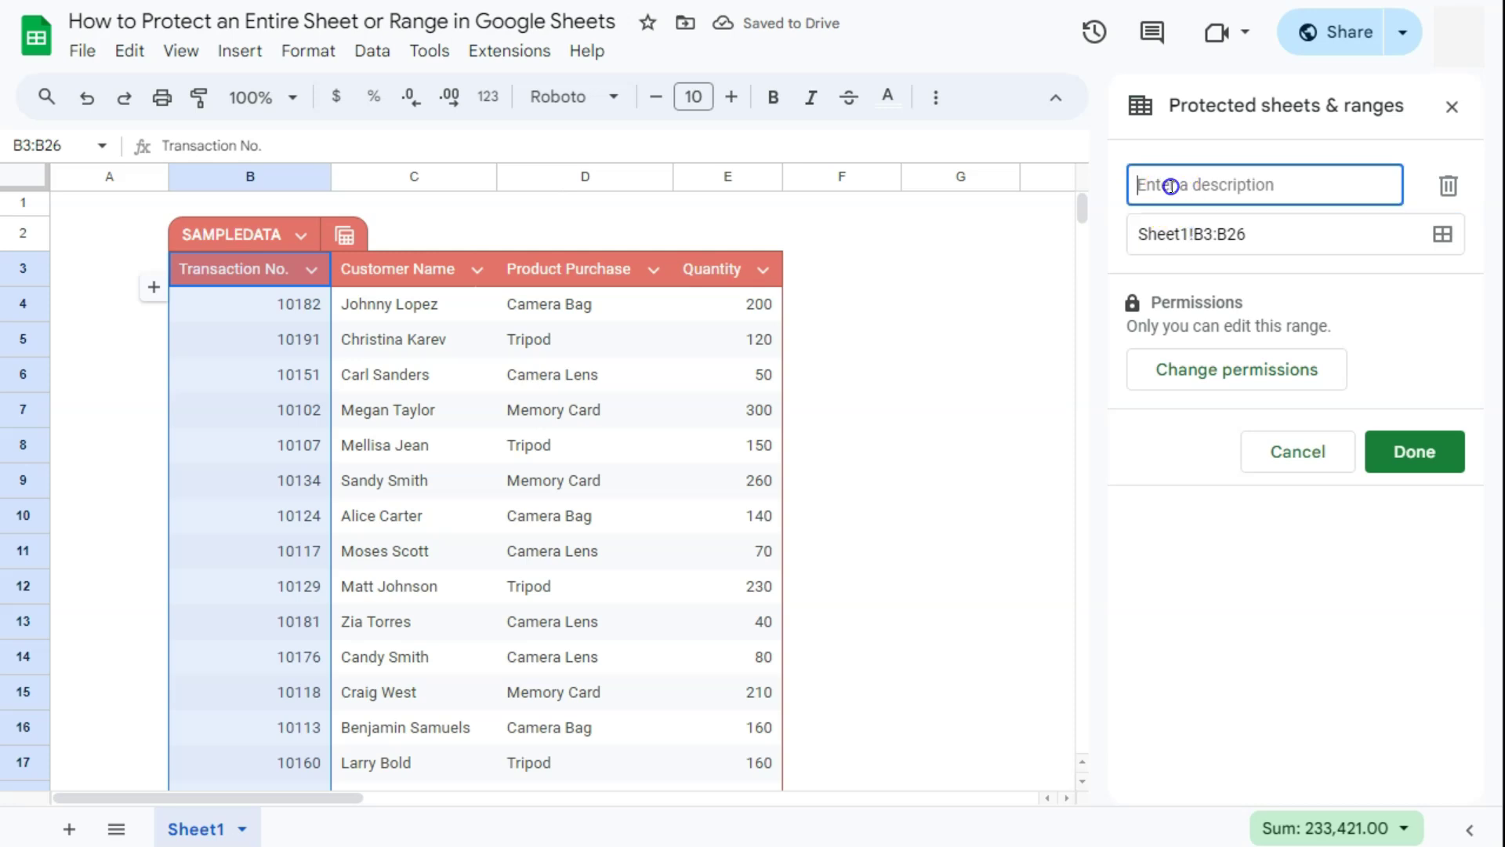
{"action": "type", "text": "Final Transaction Numbers"}
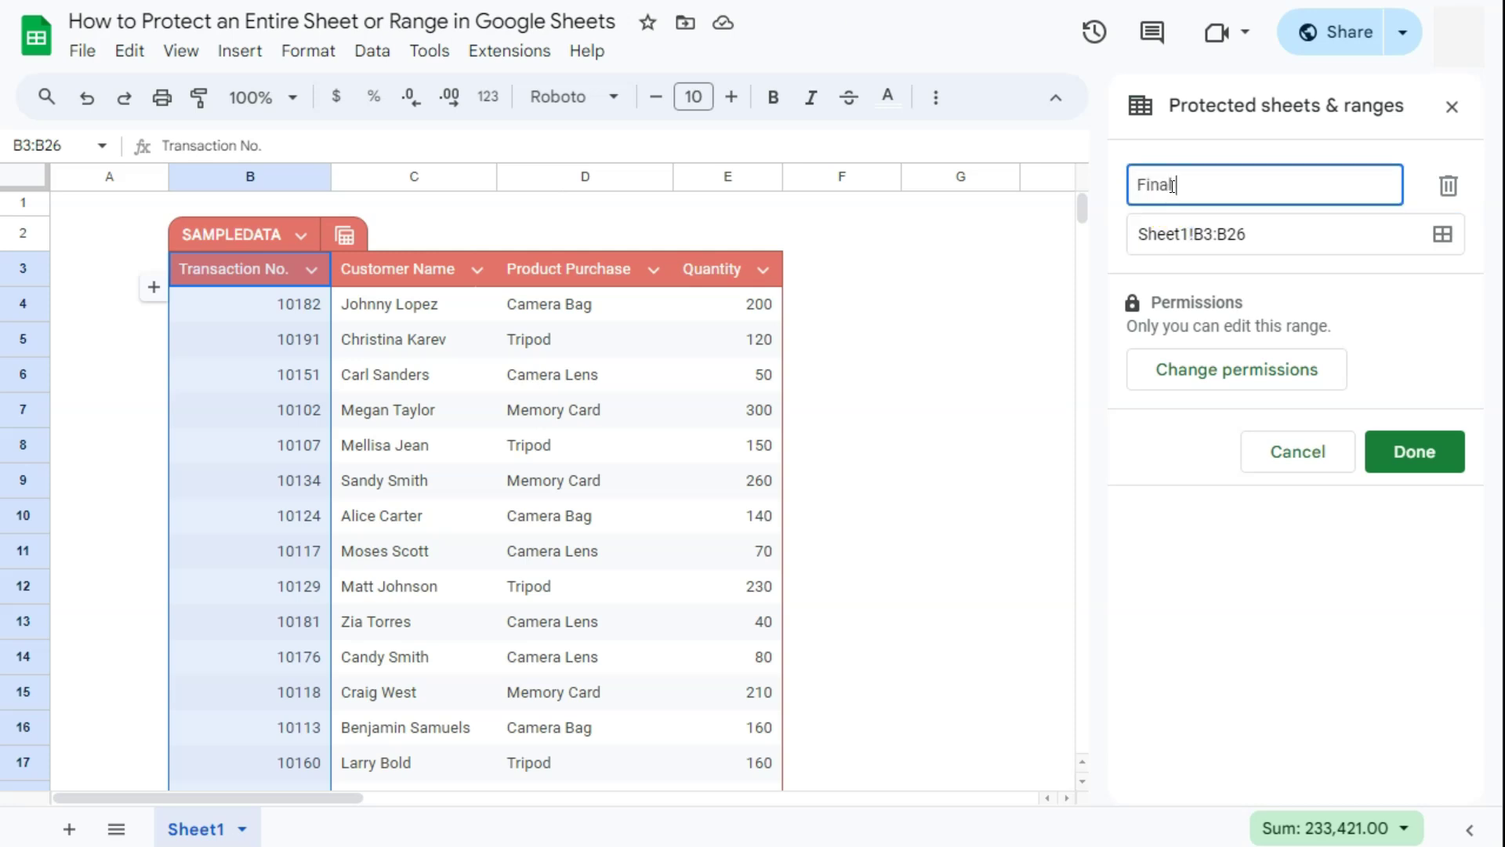
{"action": "key", "text": "Return"}
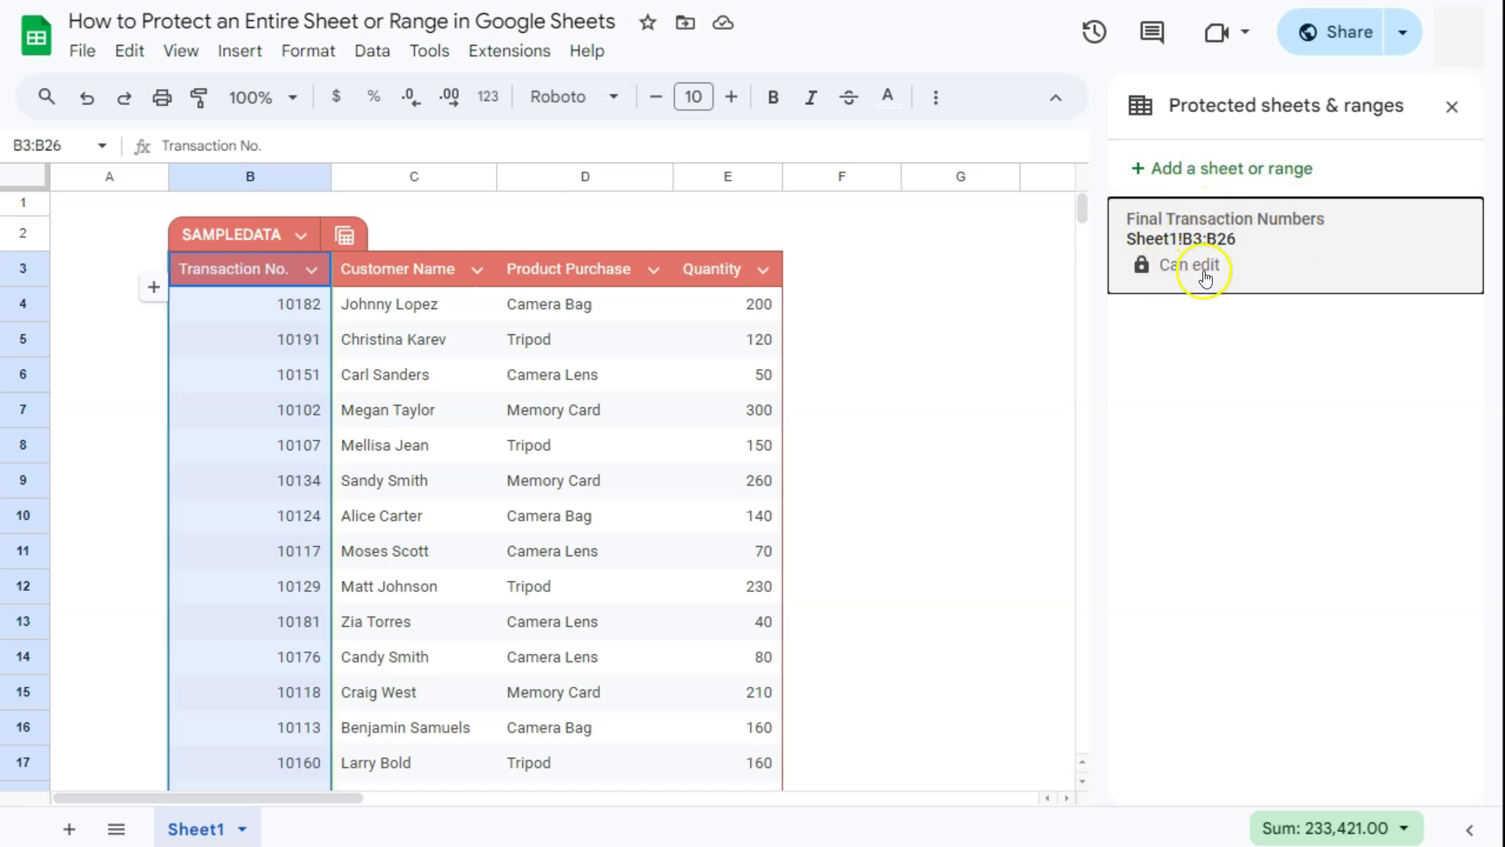
Step: Try to edit protected cell B4 from an account without edit rights to the range, and dismiss the message
{"action": "left_click", "coordinate": [291, 314]}
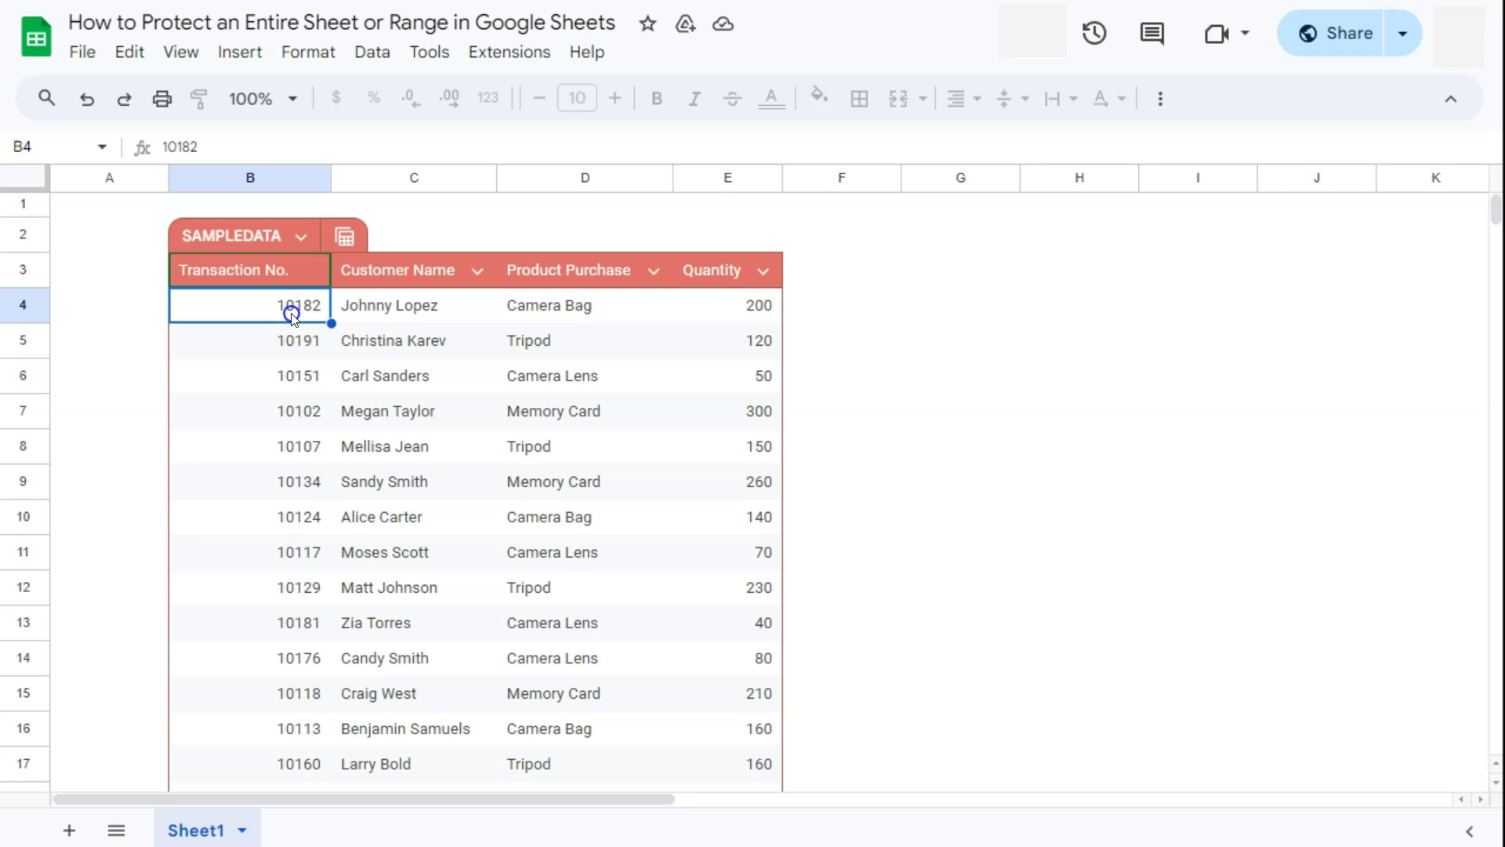
{"action": "double_click", "coordinate": [292, 314]}
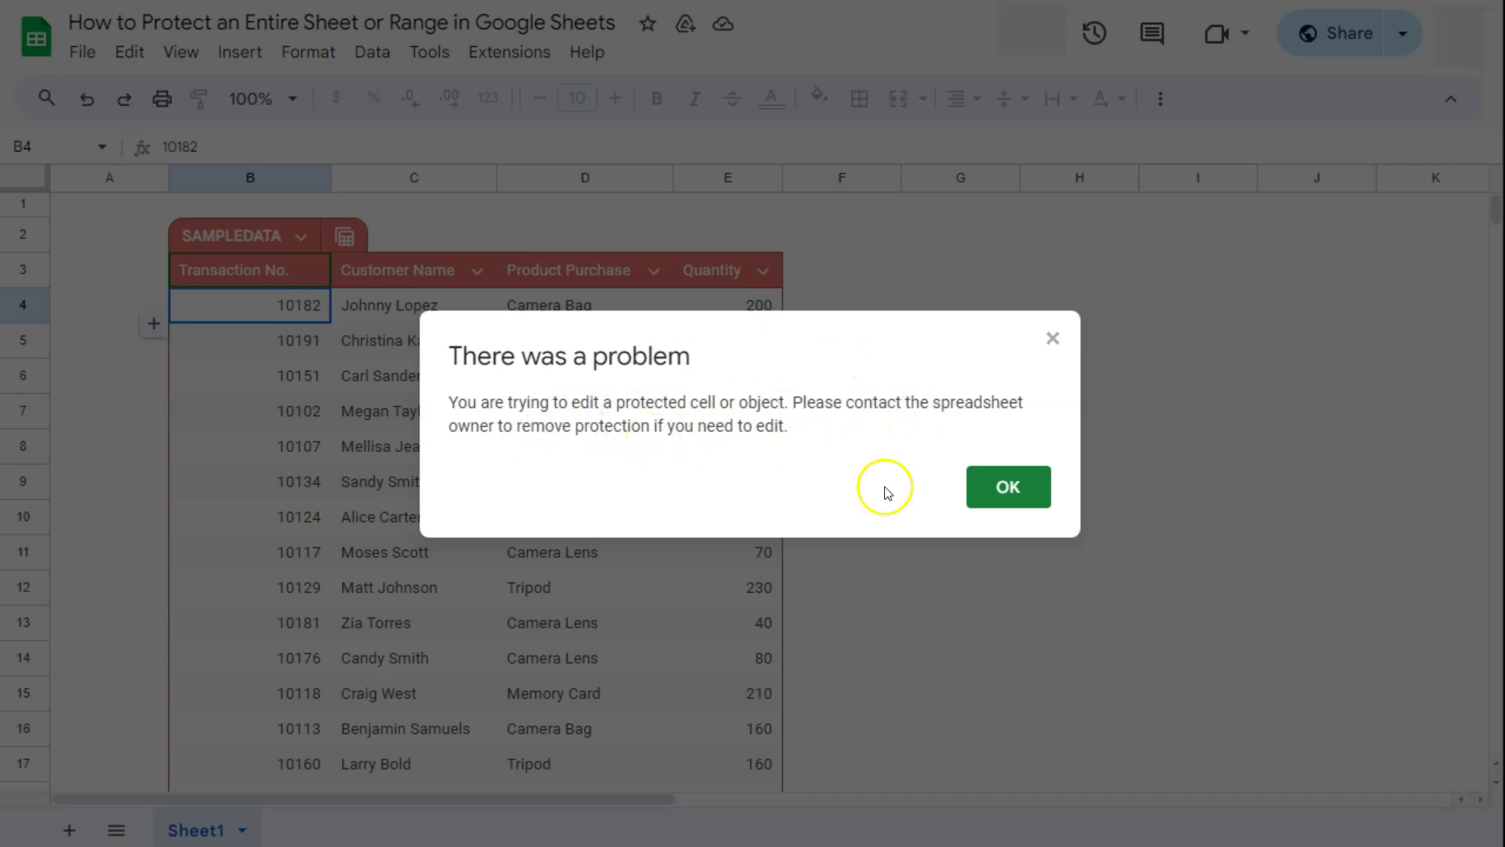
{"action": "left_click", "coordinate": [1016, 496]}
{"action": "left_click_drag", "start_coordinate": [288, 305], "coordinate": [286, 705]}
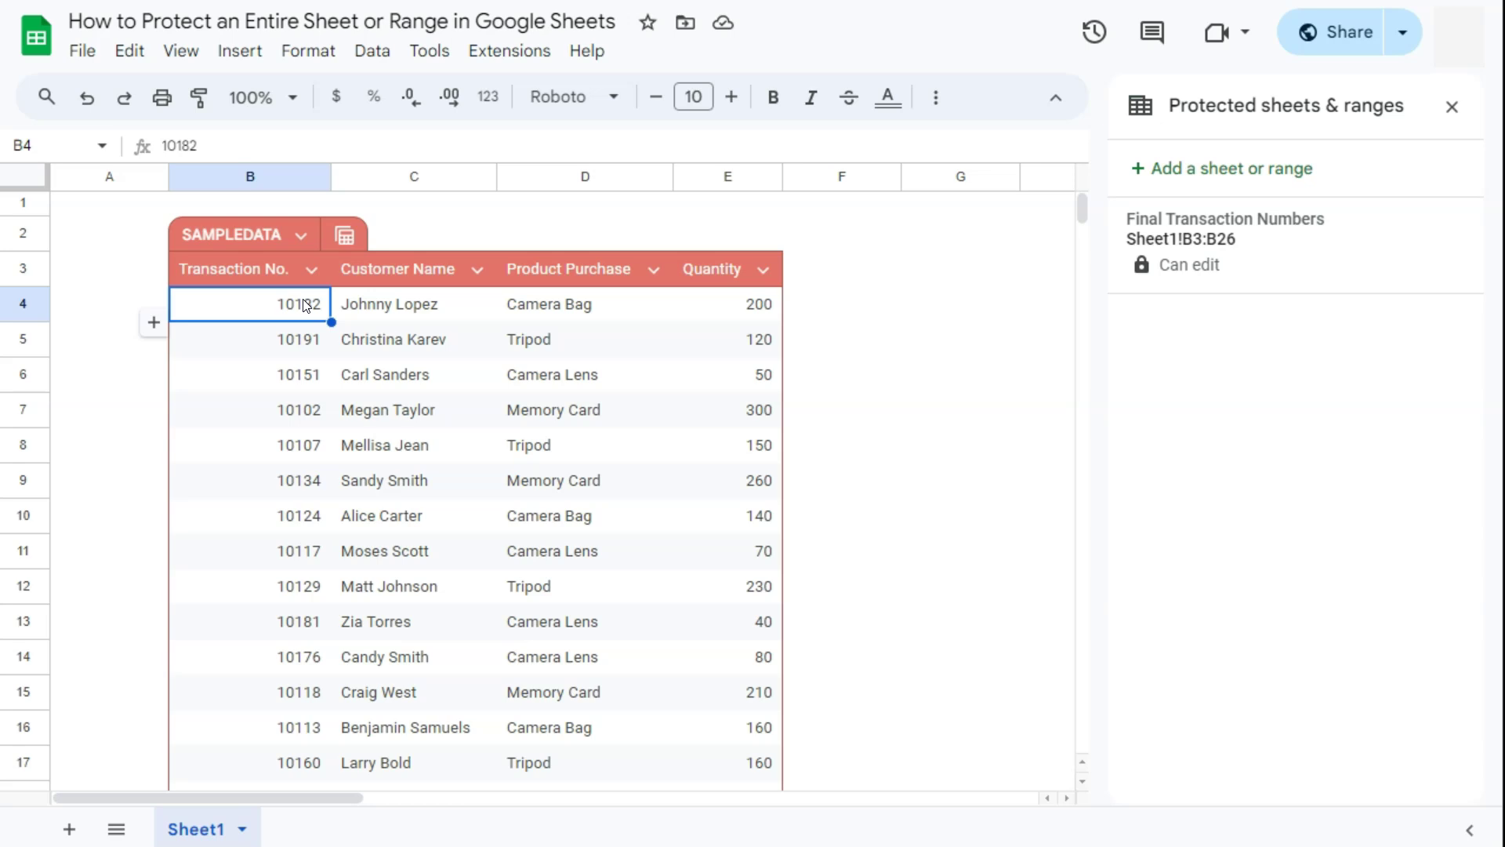
Step: Start protecting the entire Sheet1 and show the sheets available for protection
{"action": "left_click", "coordinate": [244, 828]}
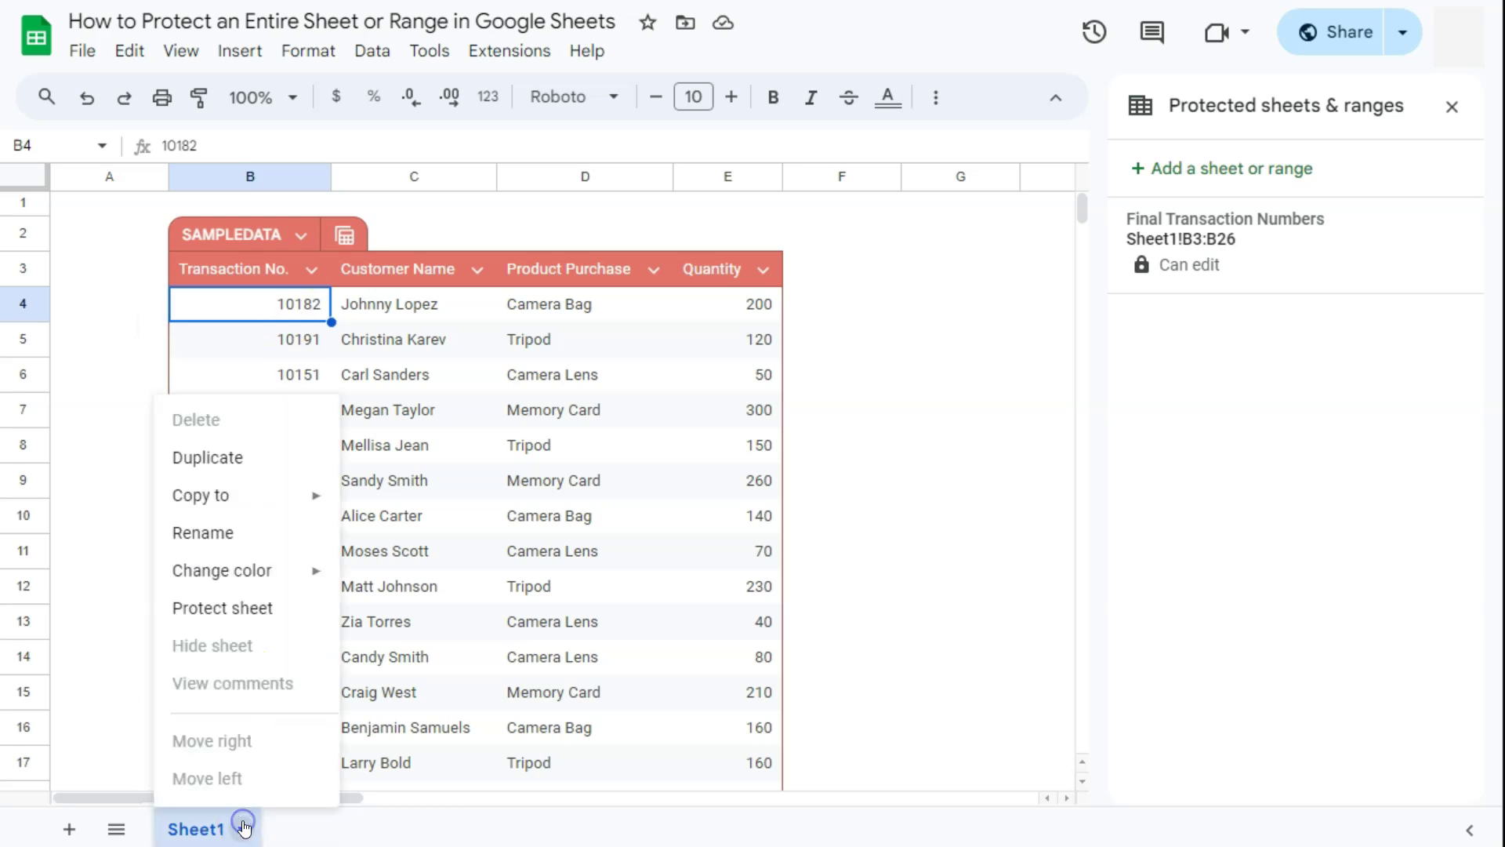
{"action": "left_click", "coordinate": [237, 608]}
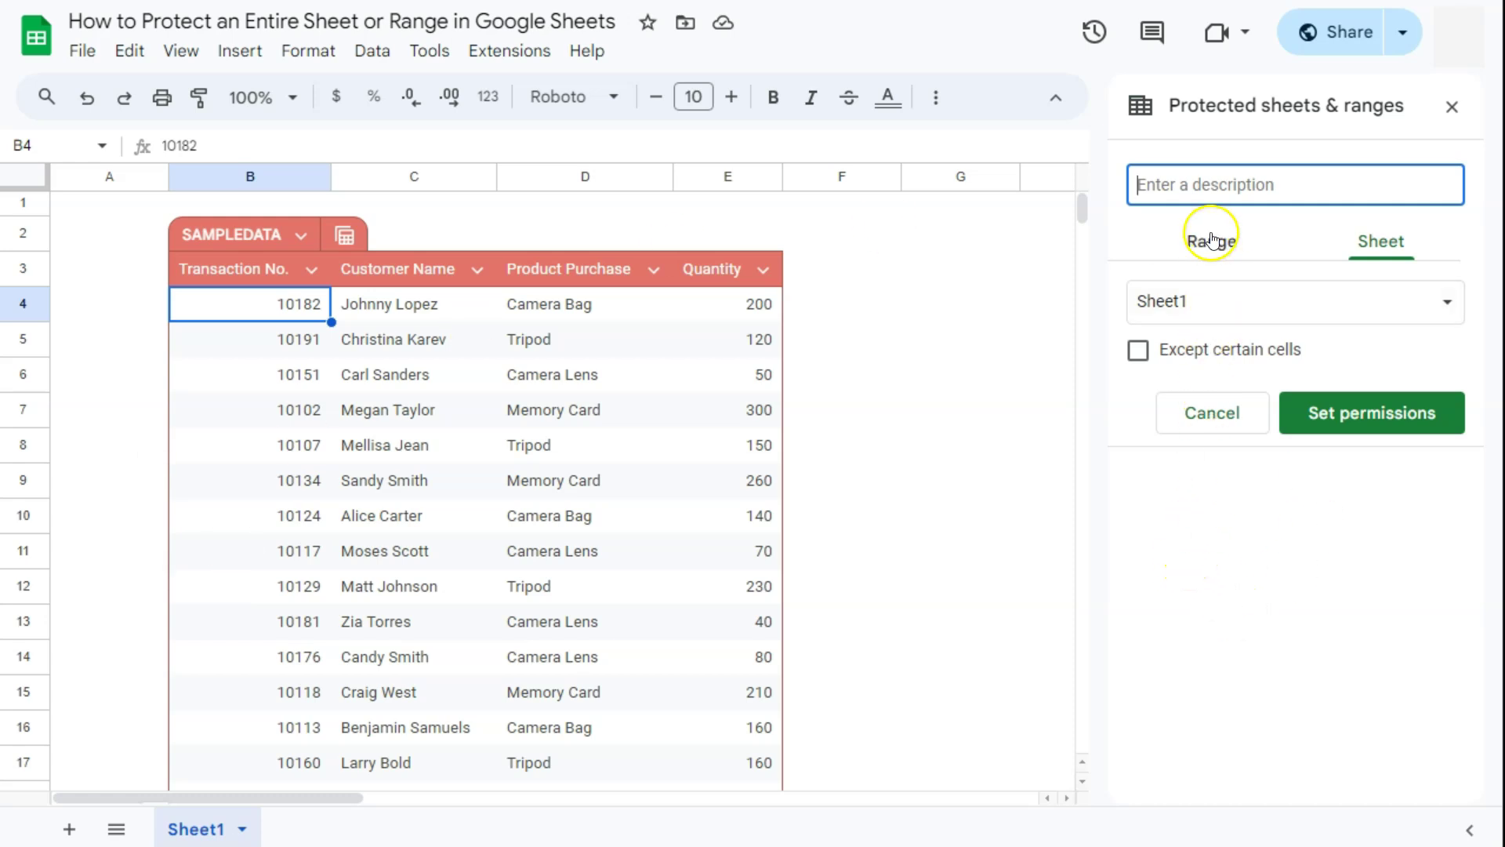
{"action": "left_click", "coordinate": [1380, 252]}
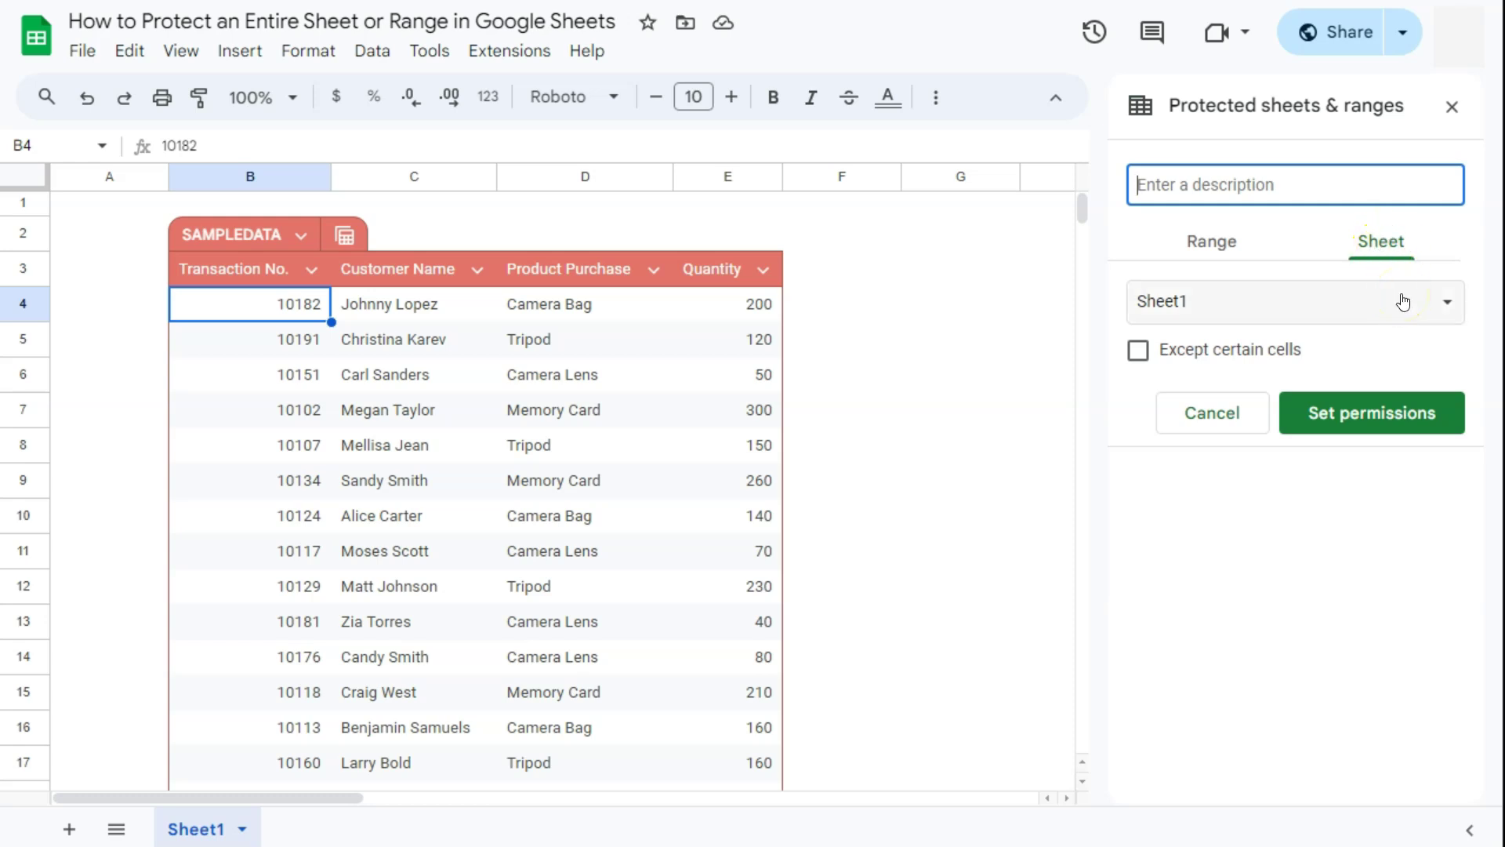
{"action": "left_click", "coordinate": [1403, 301]}
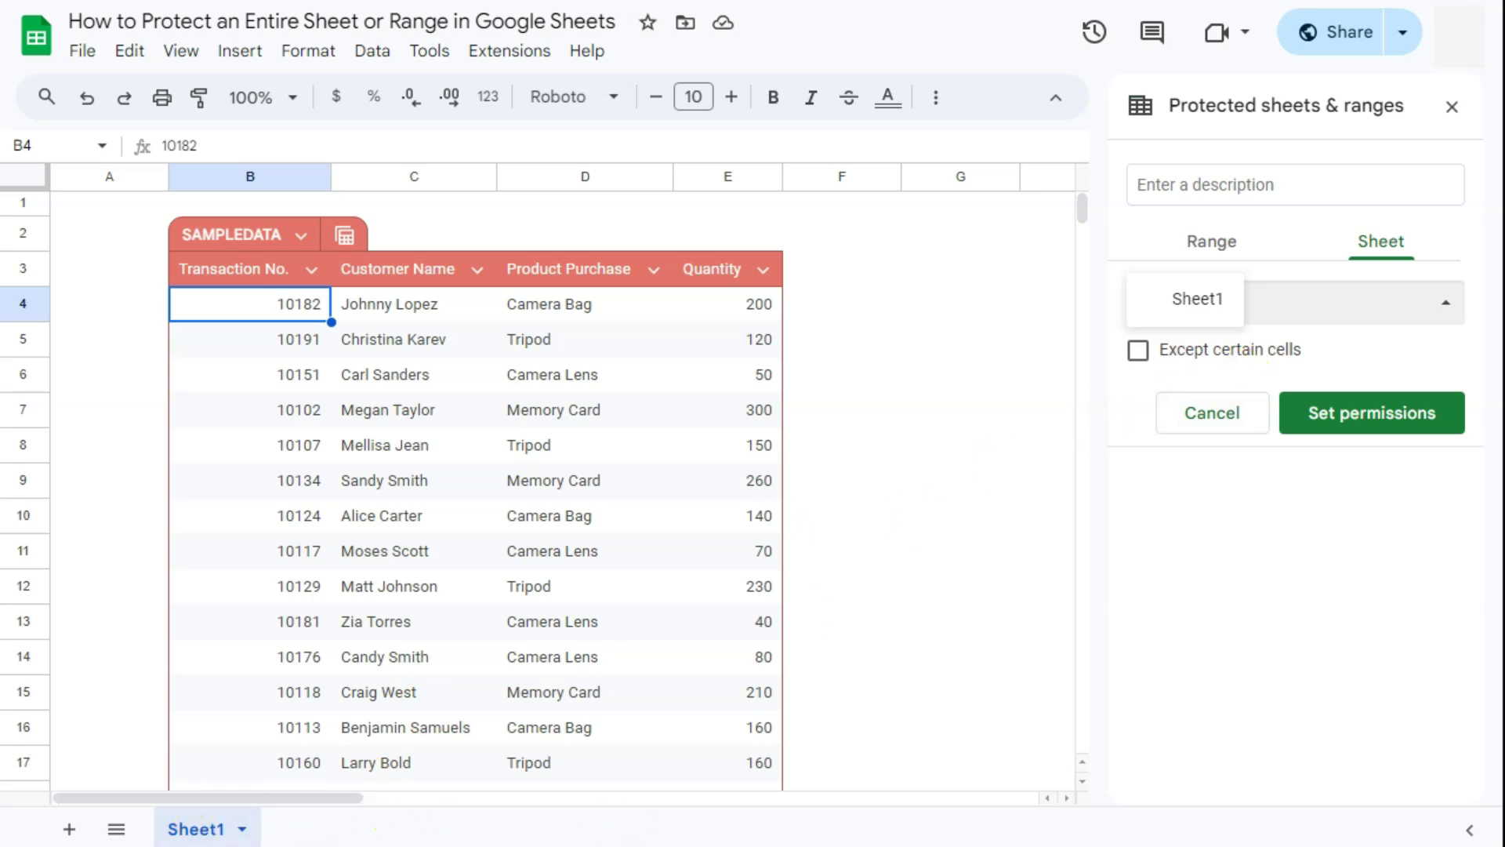
Step: Add two blank sheets to the spreadsheet, Sheet2 and Sheet3, and return to Sheet1
{"action": "left_click", "coordinate": [69, 828]}
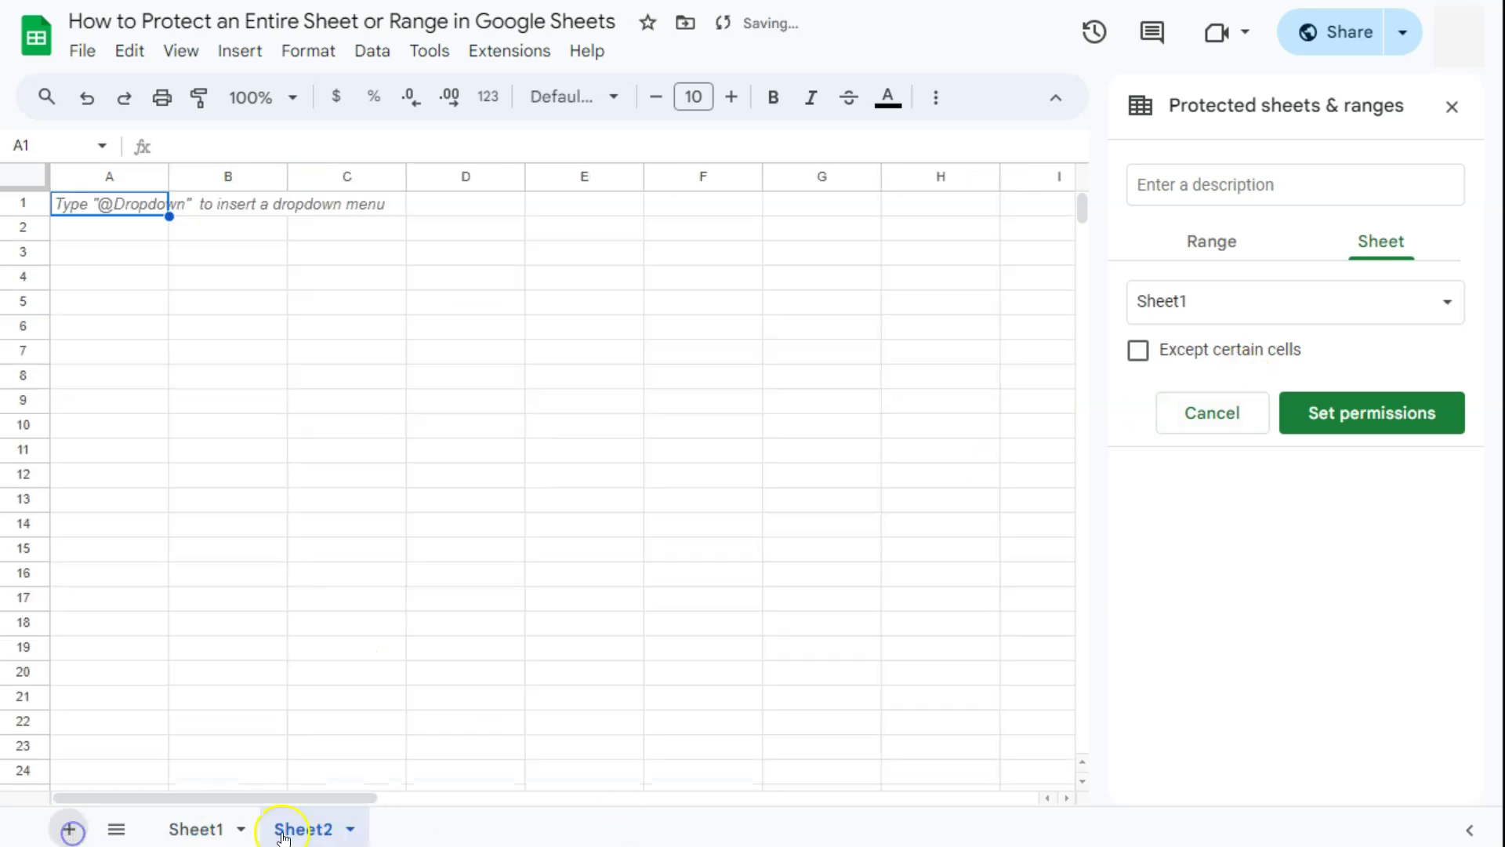
{"action": "left_click", "coordinate": [181, 829]}
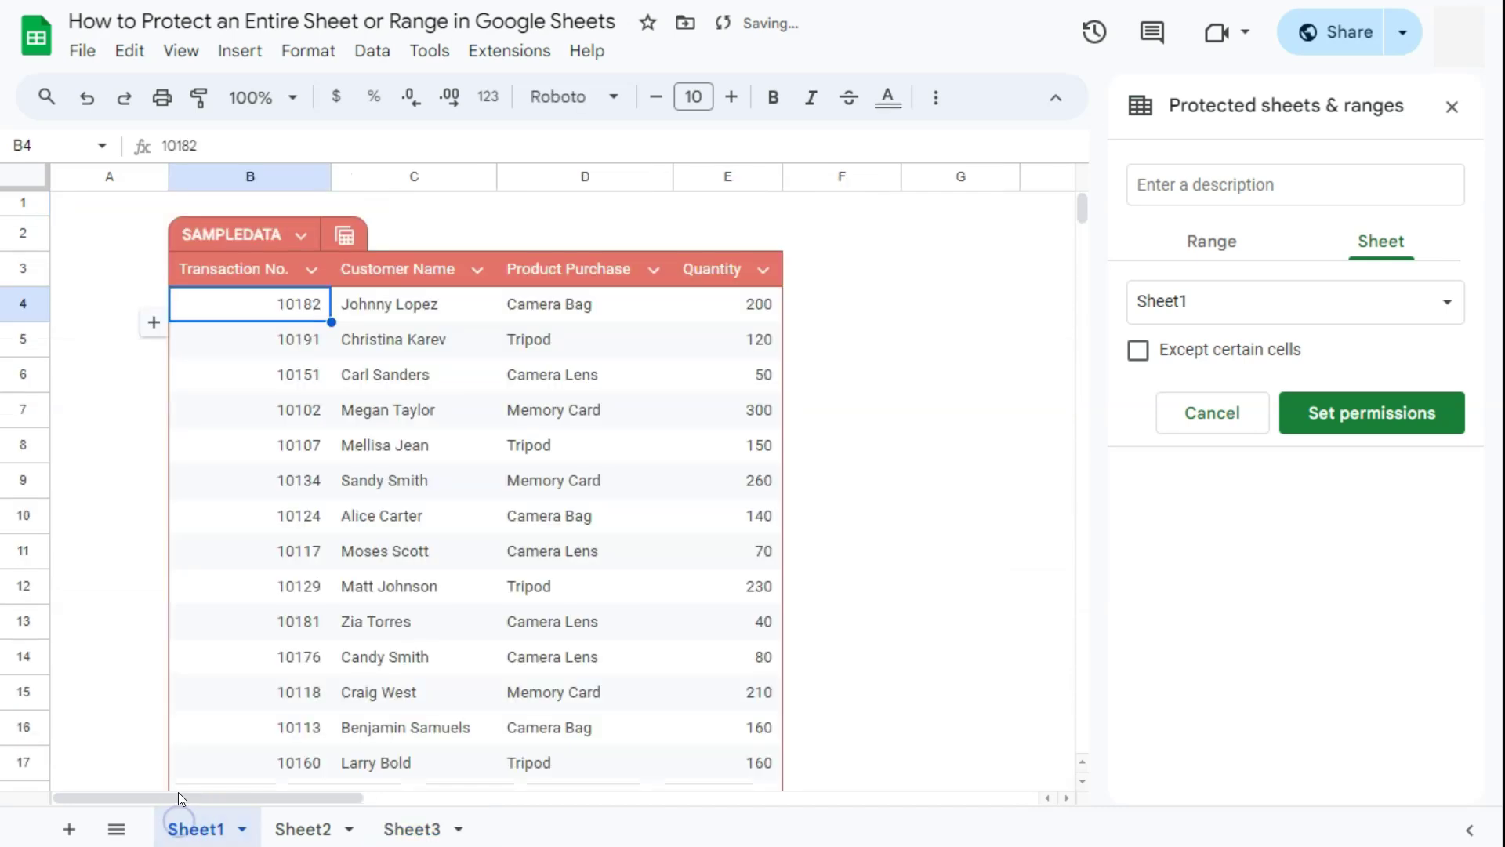
Step: Show the list of sheets available for protection and choose Sheet1 as the sheet to protect
{"action": "left_click", "coordinate": [1254, 302]}
{"action": "left_click", "coordinate": [1258, 301]}
{"action": "left_click", "coordinate": [1270, 304]}
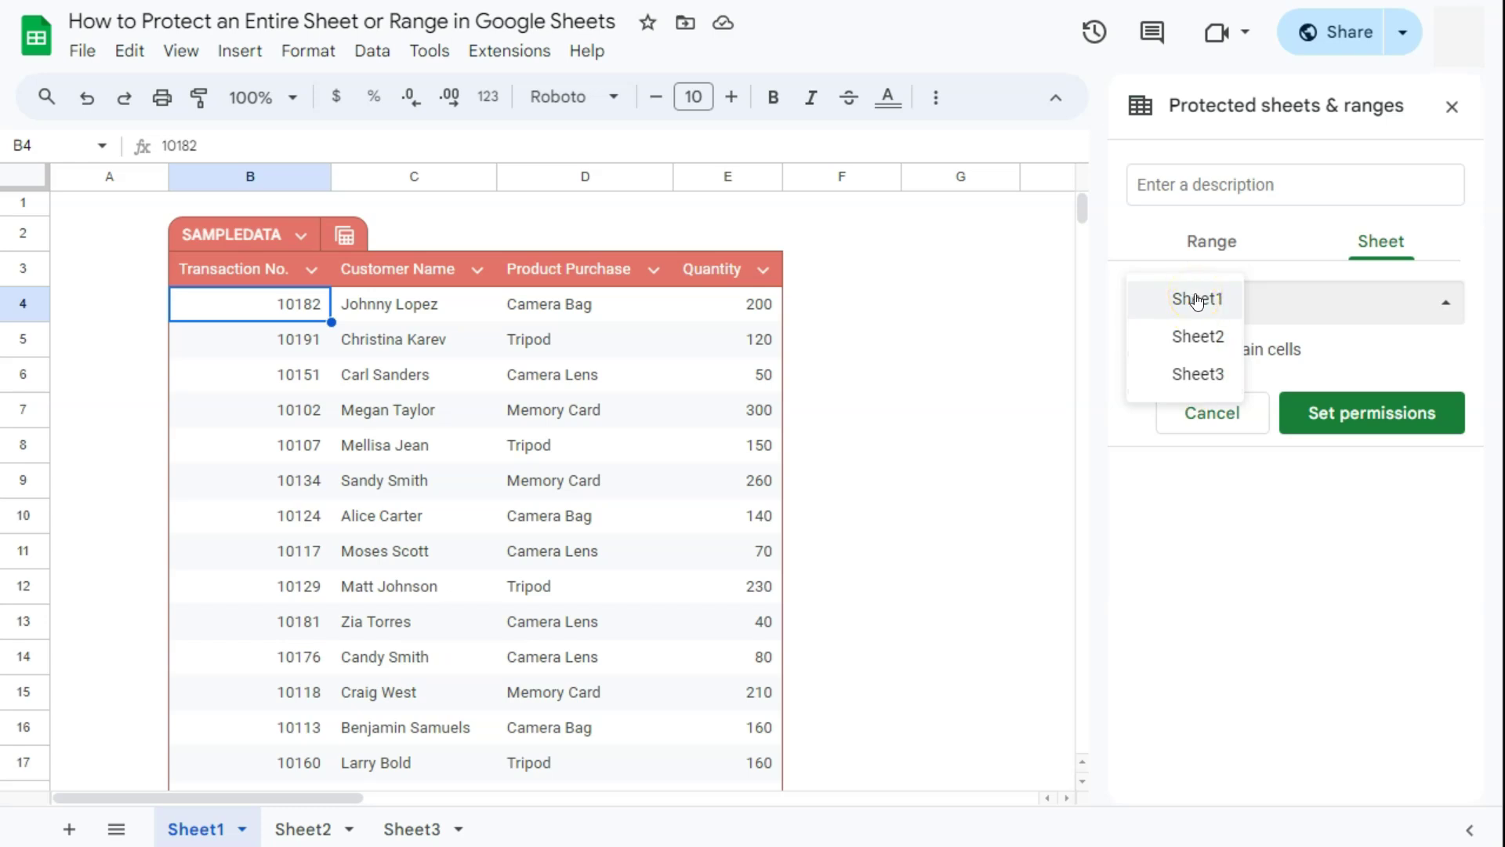
{"action": "left_click", "coordinate": [1197, 301]}
{"action": "left_click", "coordinate": [1291, 302]}
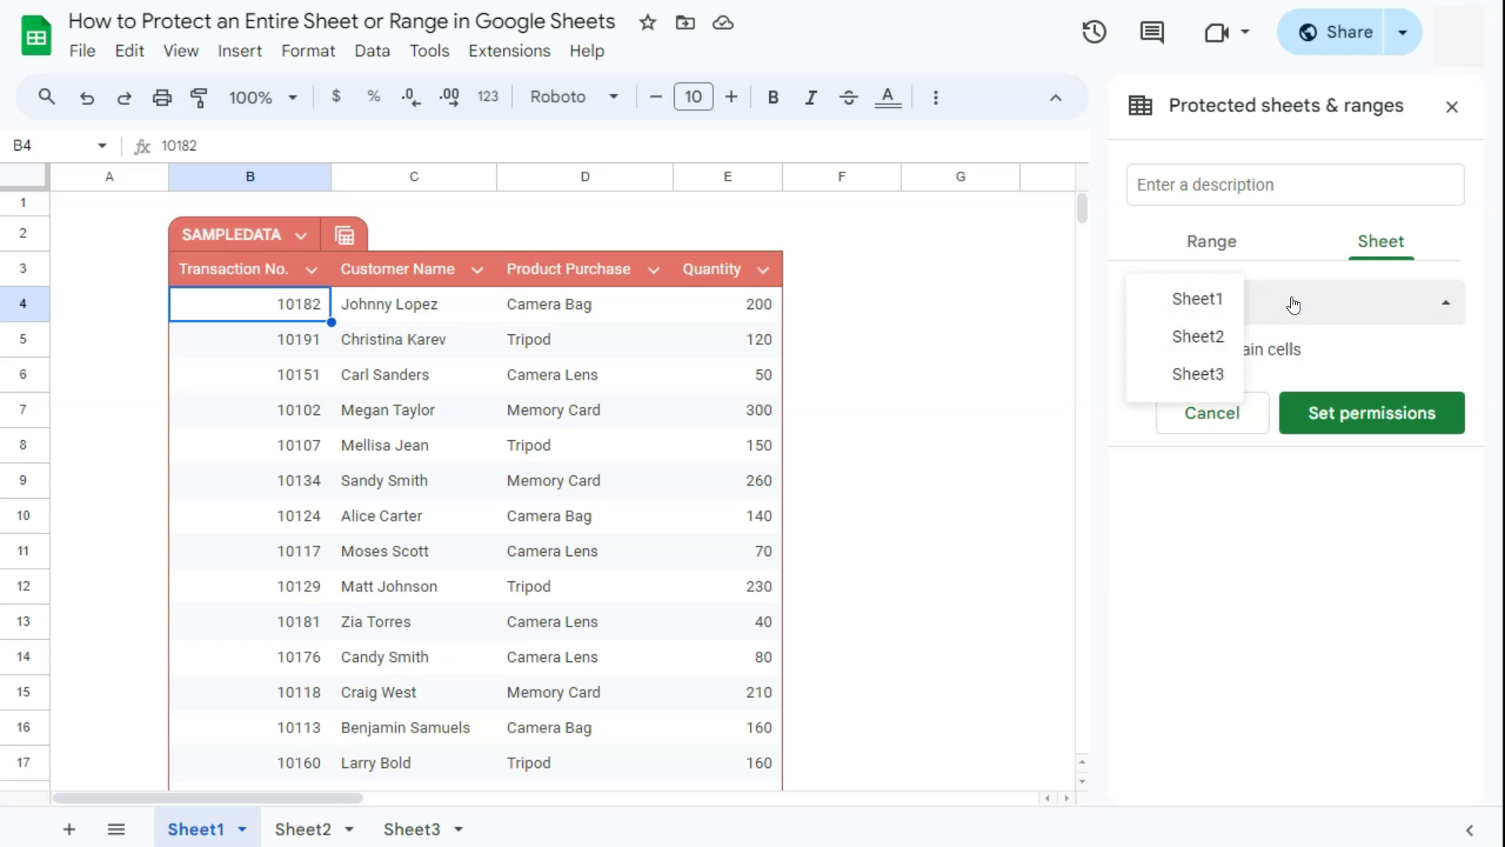
{"action": "left_click", "coordinate": [1215, 300]}
{"action": "left_click", "coordinate": [1244, 196]}
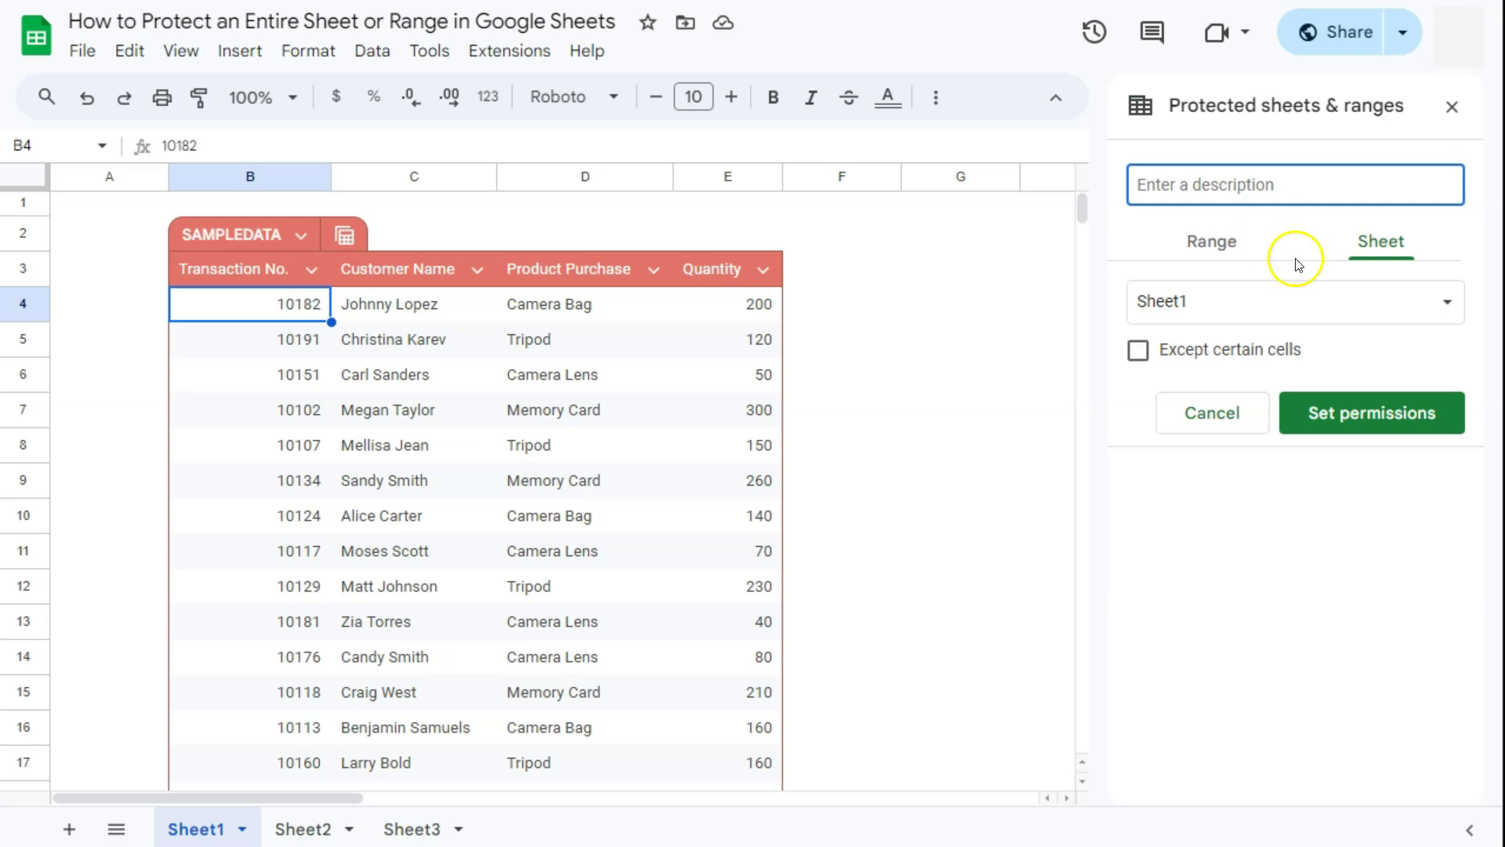
Step: Set up editing permissions for Sheet1 and restrict who can edit it instead of showing a warning
{"action": "left_click", "coordinate": [1324, 417]}
{"action": "left_click", "coordinate": [1318, 409]}
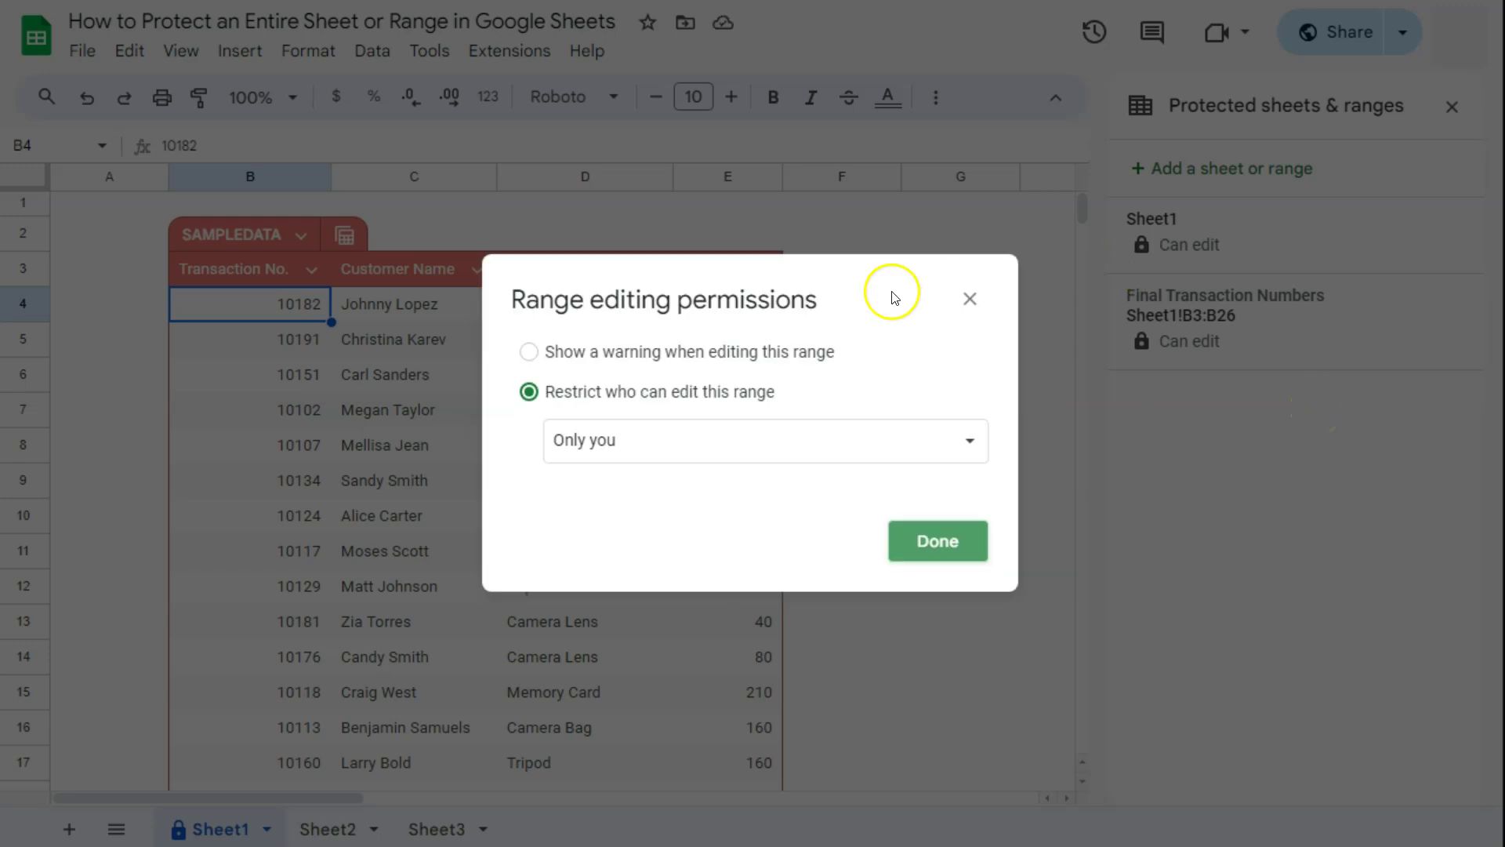
{"action": "left_click", "coordinate": [530, 351]}
{"action": "left_click", "coordinate": [530, 391]}
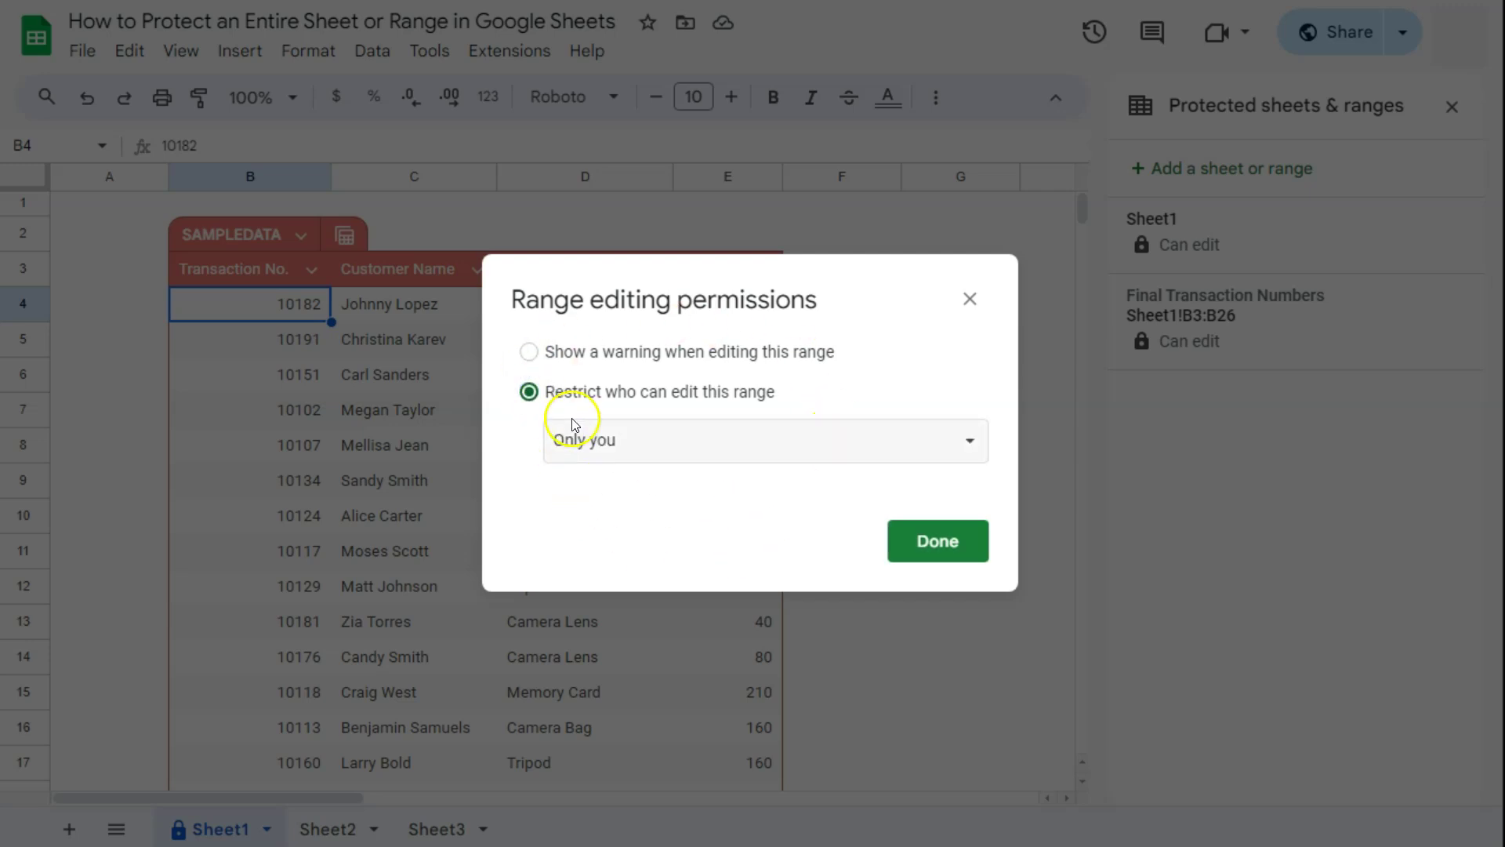
Step: Try the Custom editor option for Sheet1, return the restriction to "Only you" and save the permissions
{"action": "left_click", "coordinate": [628, 446]}
{"action": "left_click", "coordinate": [638, 478]}
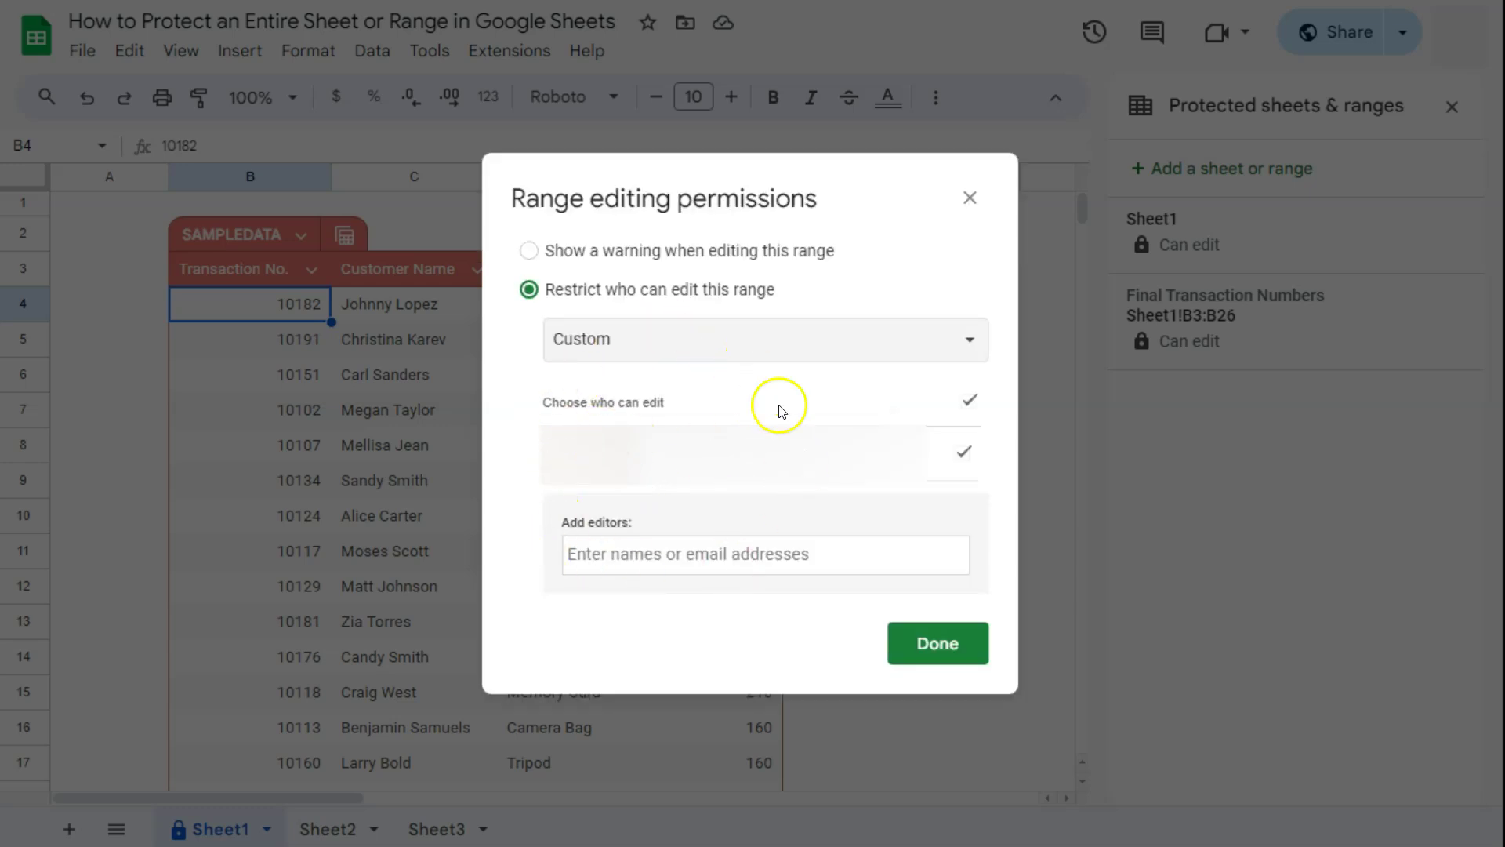
{"action": "left_click", "coordinate": [672, 341]}
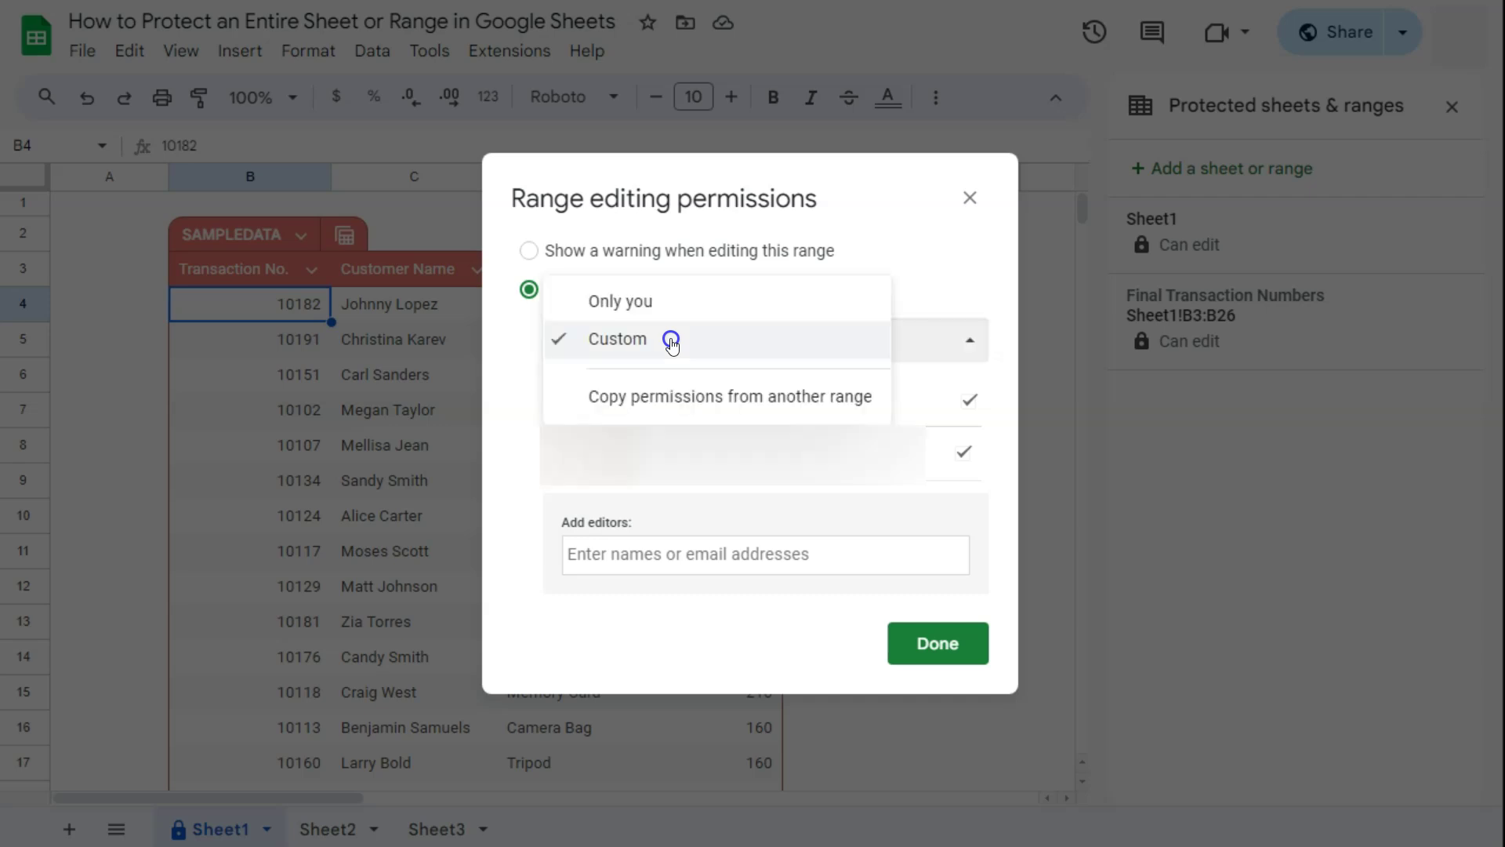
{"action": "left_click", "coordinate": [631, 299]}
{"action": "left_click", "coordinate": [945, 440]}
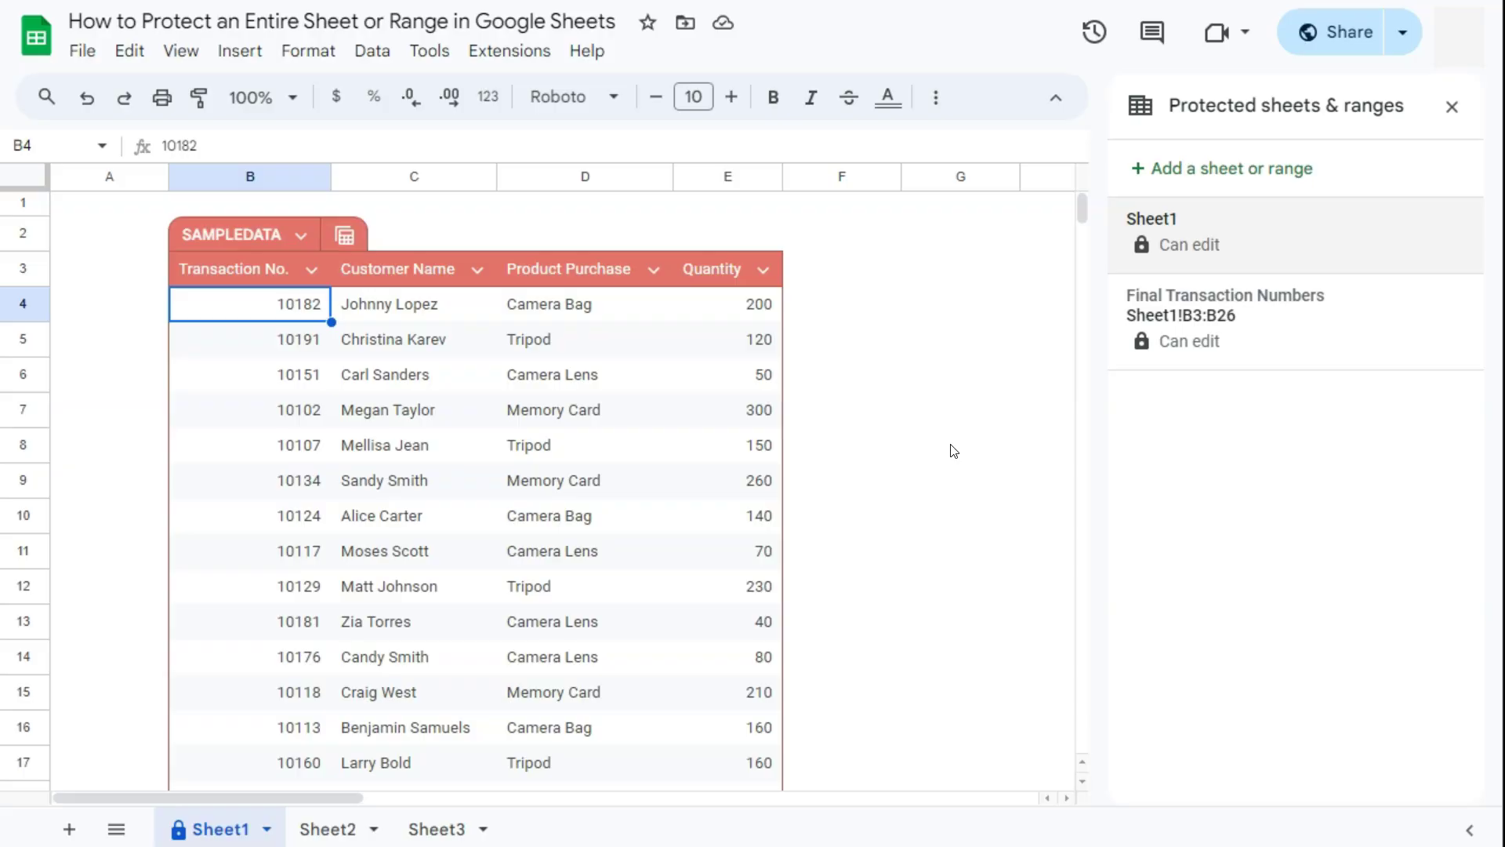
Step: Reopen the Sheet1 protection, save it with the description "Final Sample Data", and close the list of protected sheets and ranges
{"action": "left_click", "coordinate": [1181, 244]}
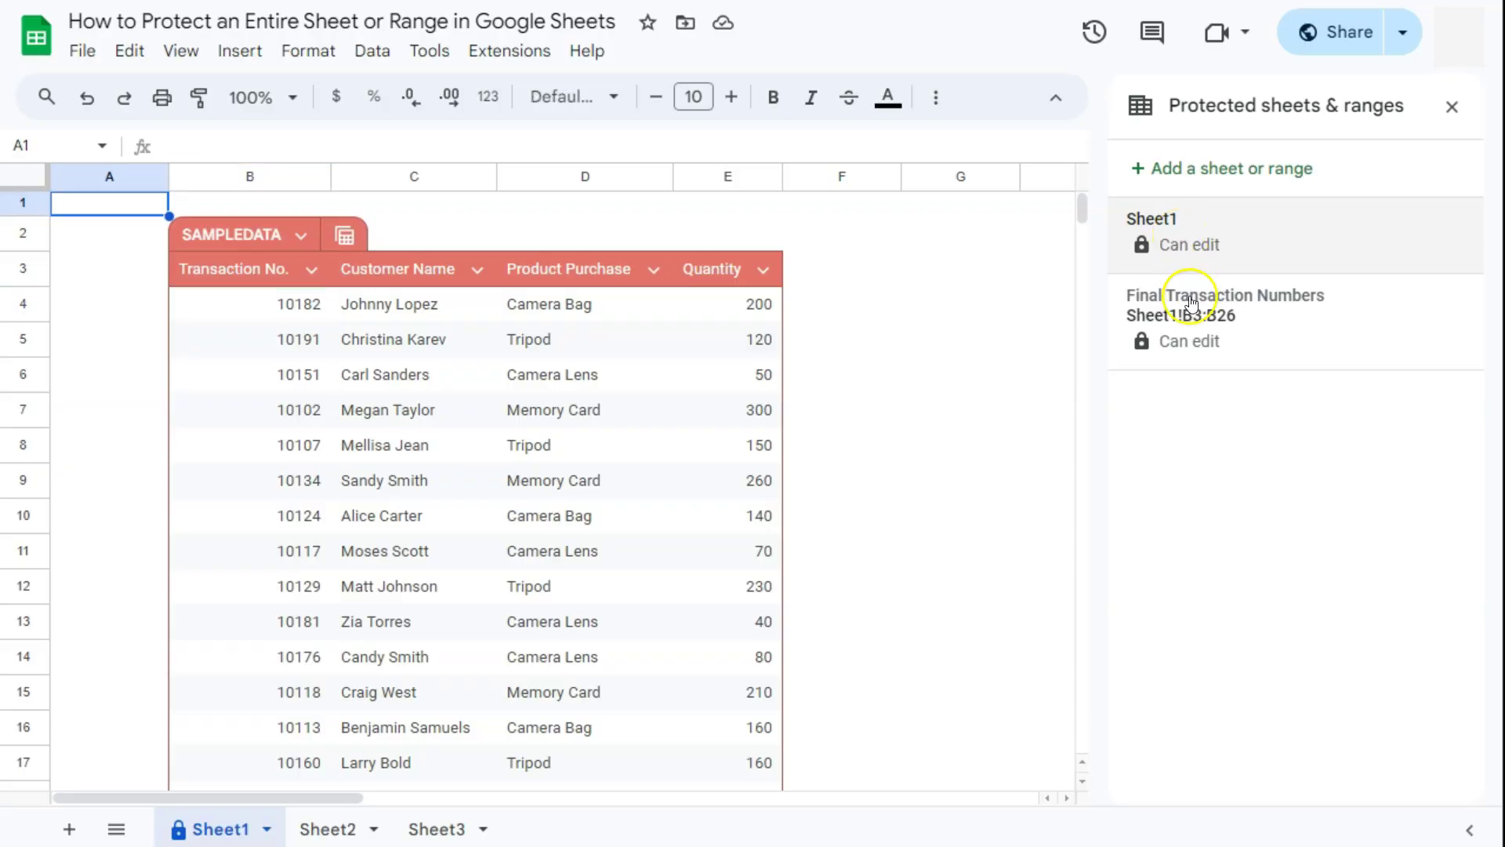
{"action": "left_click", "coordinate": [1180, 235]}
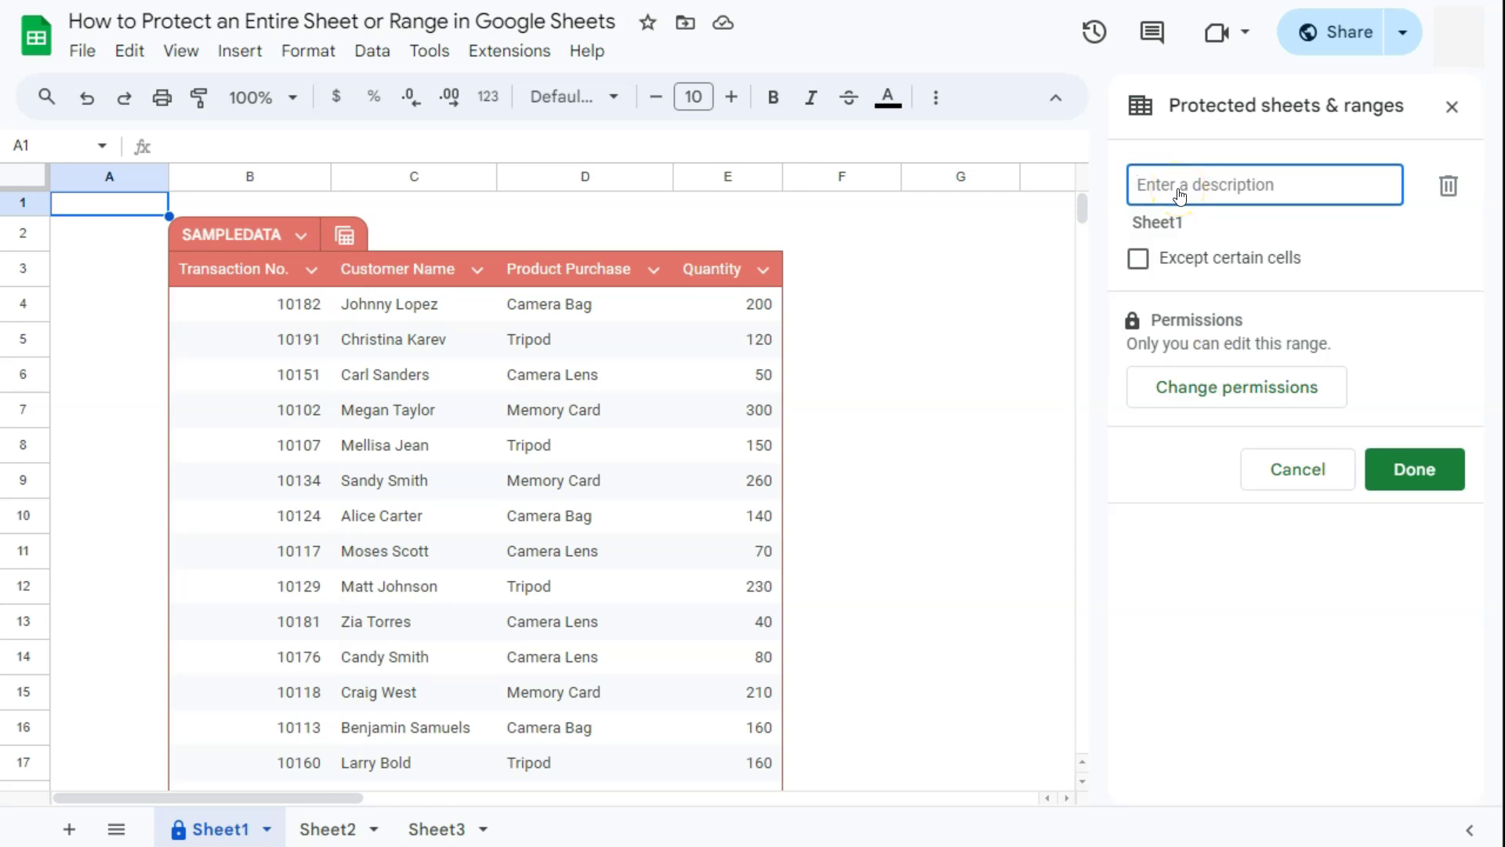
{"action": "type", "text": "Fianl"}
{"action": "key", "text": "BackSpace"}
{"action": "key", "text": "BackSpace"}
{"action": "key", "text": "BackSpace"}
{"action": "key", "text": "BackSpace"}
{"action": "key", "text": "BackSpace"}
{"action": "type", "text": "Final Sample Data"}
{"action": "key", "text": "Return"}
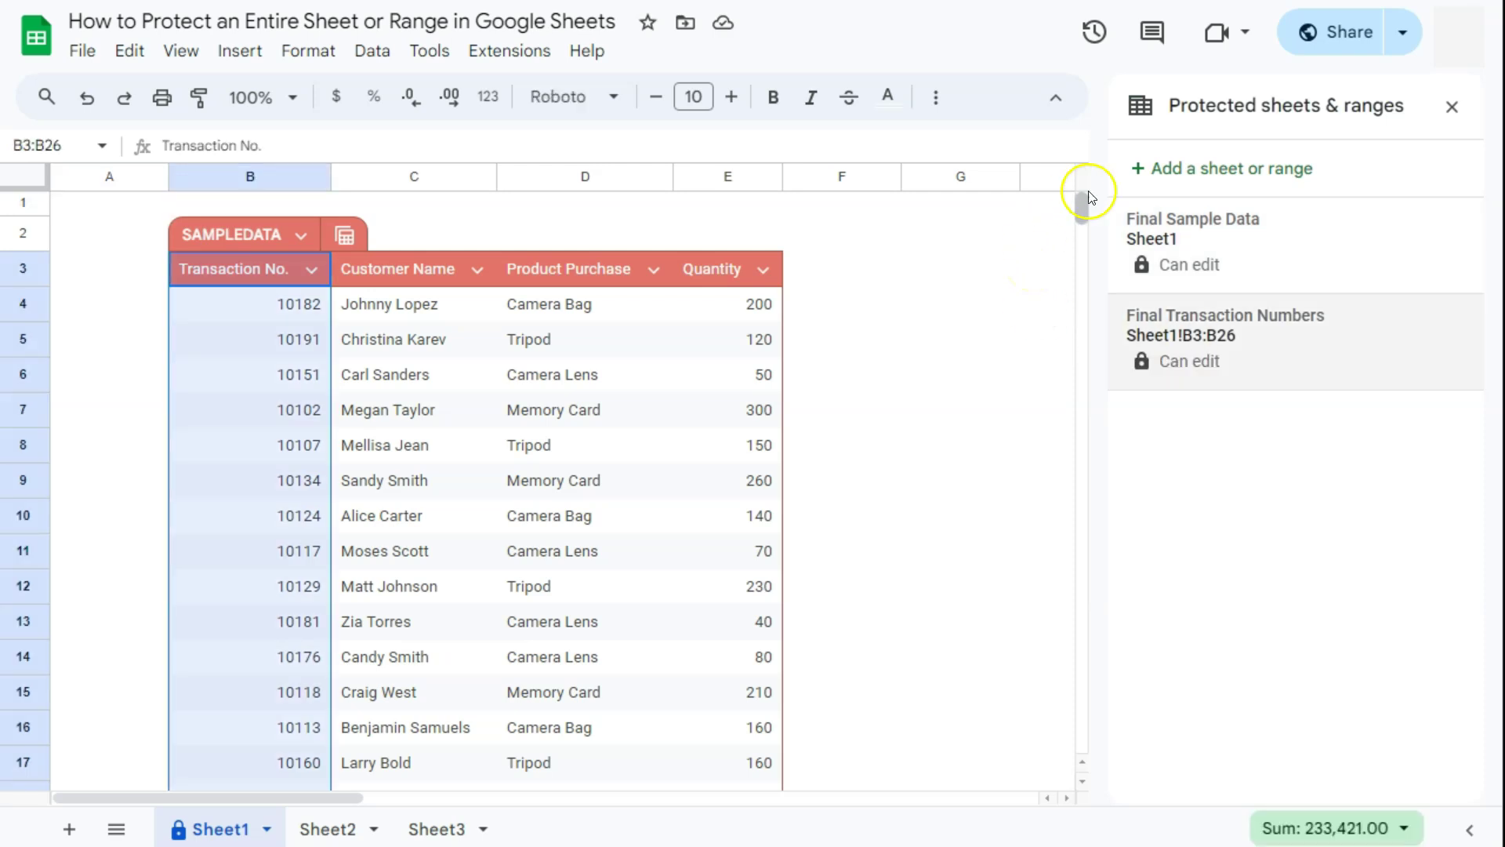
{"action": "left_click", "coordinate": [1253, 248]}
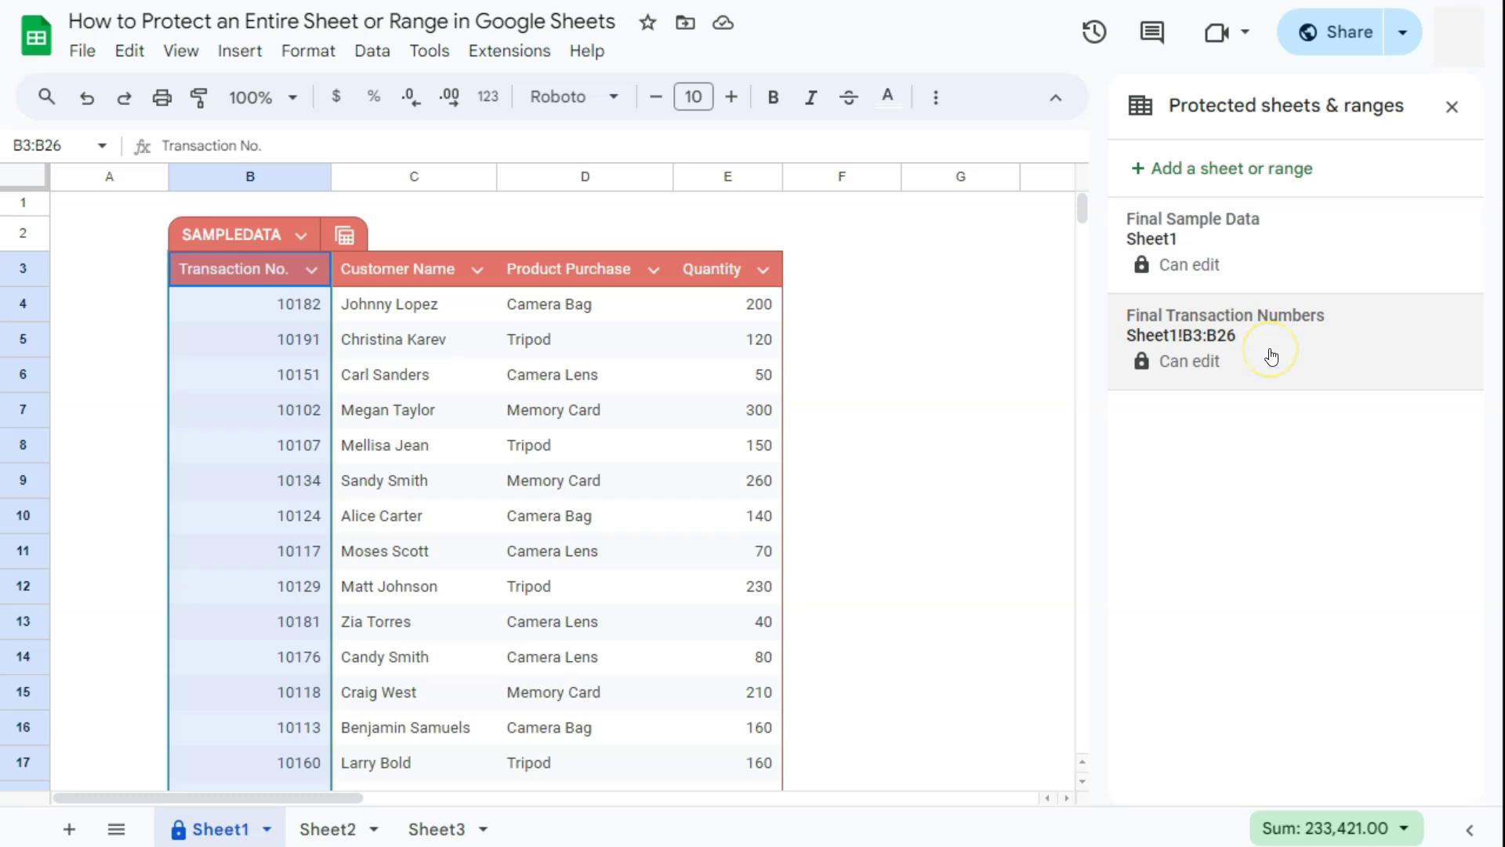
{"action": "left_click", "coordinate": [1452, 106]}
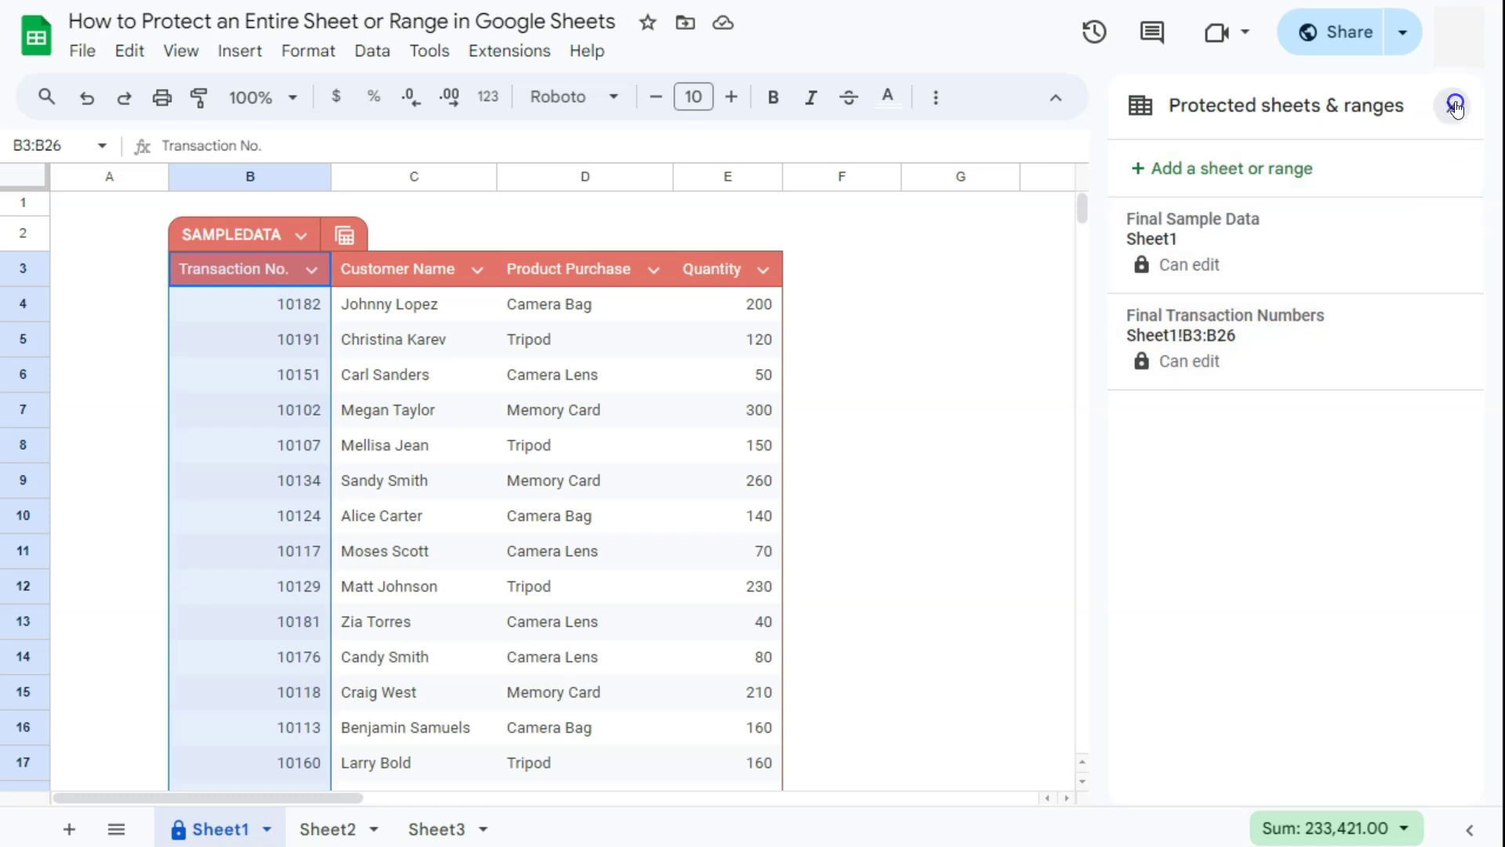